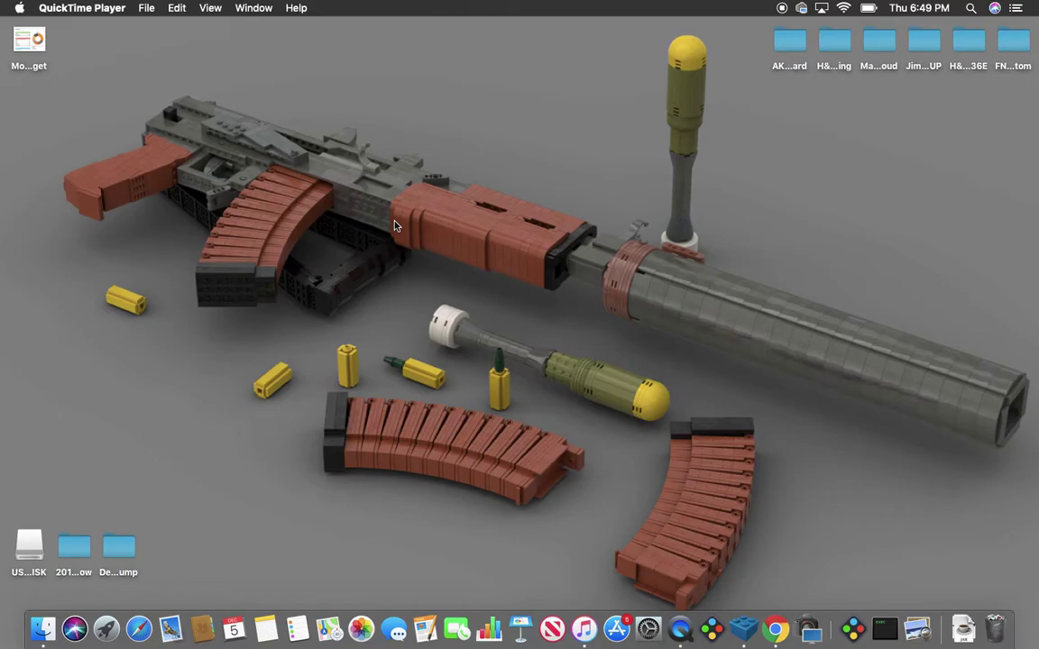
Step: Switch to LEGO Digital Designer, create a new blank extended model and place a red 1x1 brick near the baseplate's centre
{"action": "key", "text": "ctrl+Left"}
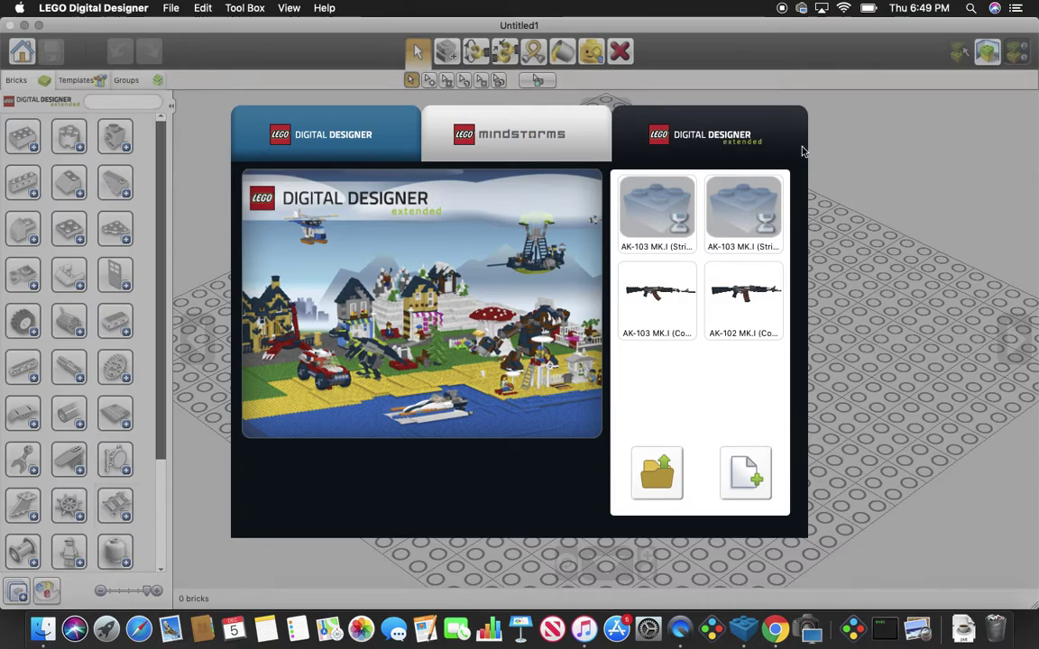
{"action": "left_click", "coordinate": [756, 465]}
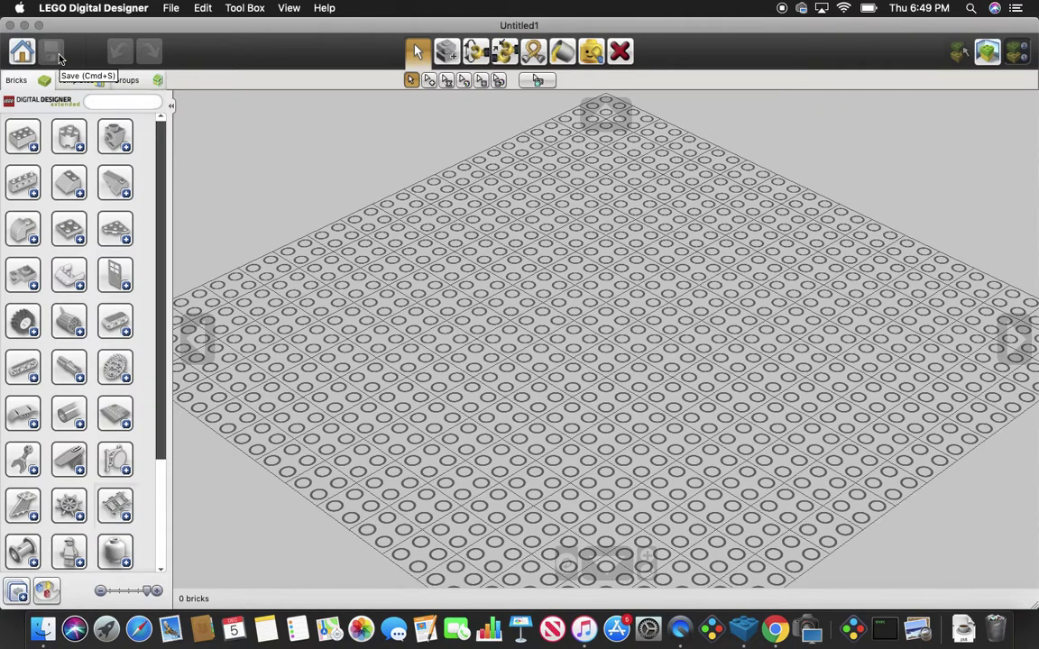
{"action": "left_click", "coordinate": [37, 142]}
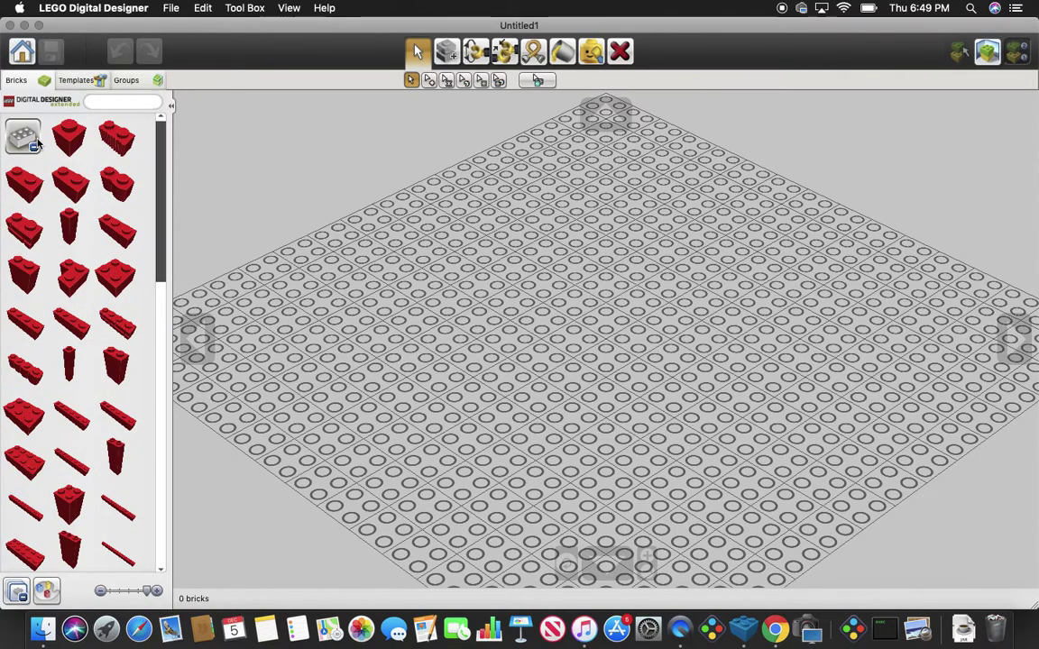
{"action": "left_click", "coordinate": [37, 143]}
{"action": "scroll", "coordinate": [450, 234], "scroll_direction": "down", "scroll_amount": 3}
{"action": "left_click", "coordinate": [22, 137]}
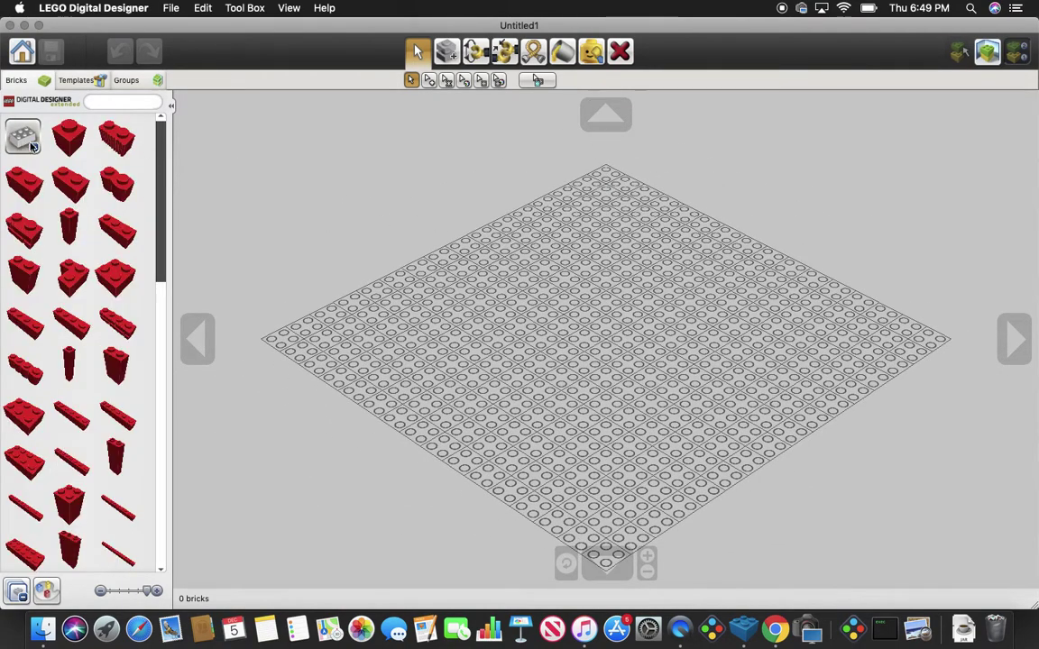
{"action": "left_click", "coordinate": [68, 140]}
{"action": "left_click", "coordinate": [606, 311]}
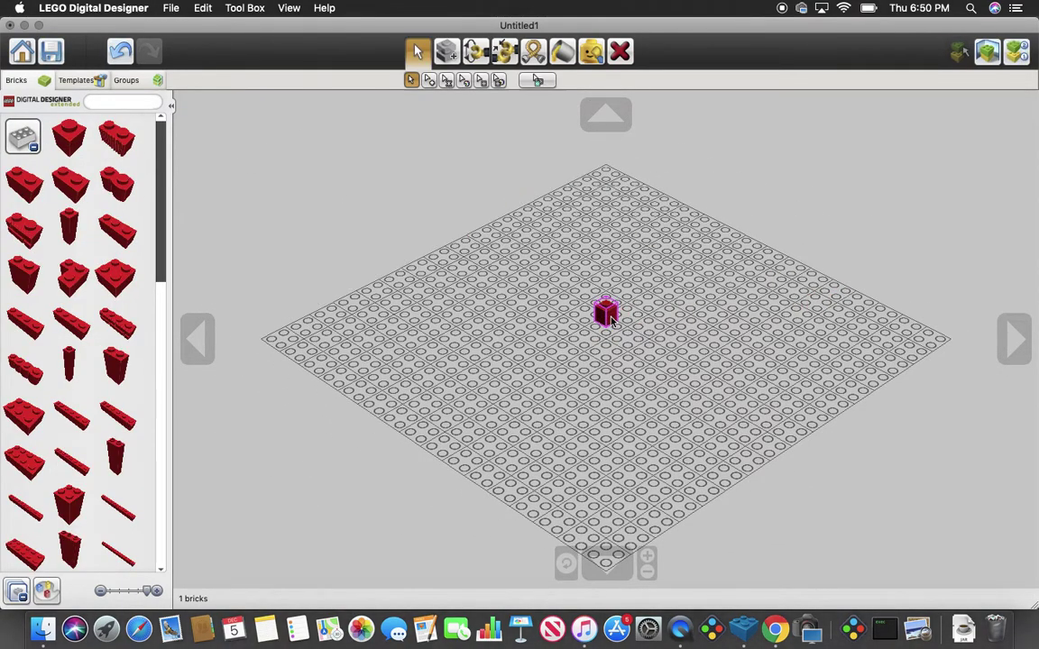
Step: Collapse the open brick category and hide the brick palette
{"action": "left_click", "coordinate": [23, 135]}
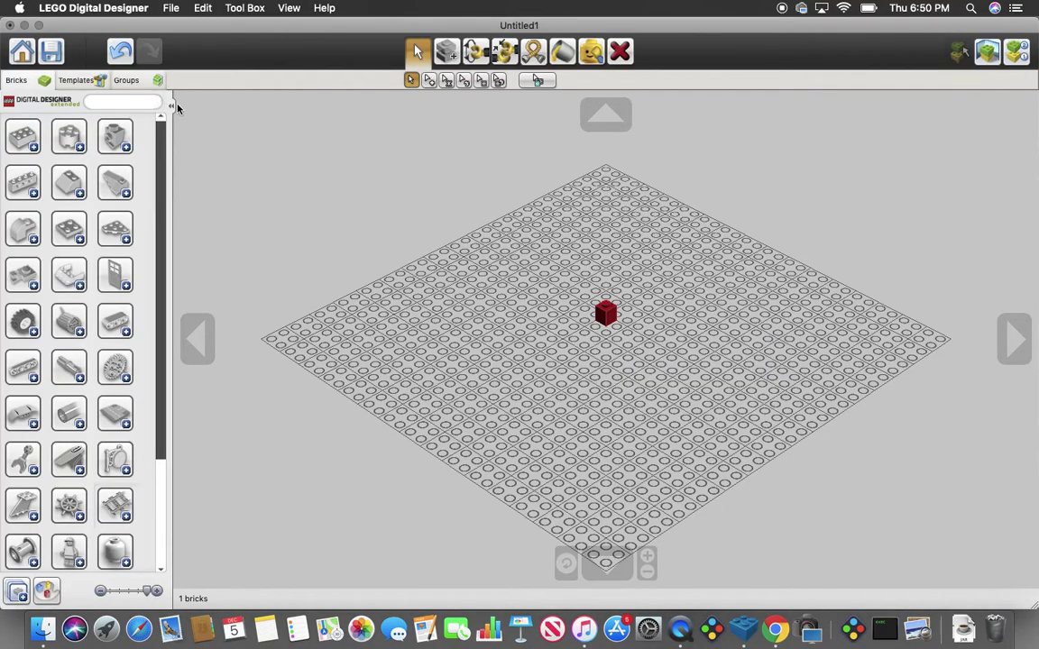
{"action": "left_click", "coordinate": [170, 108]}
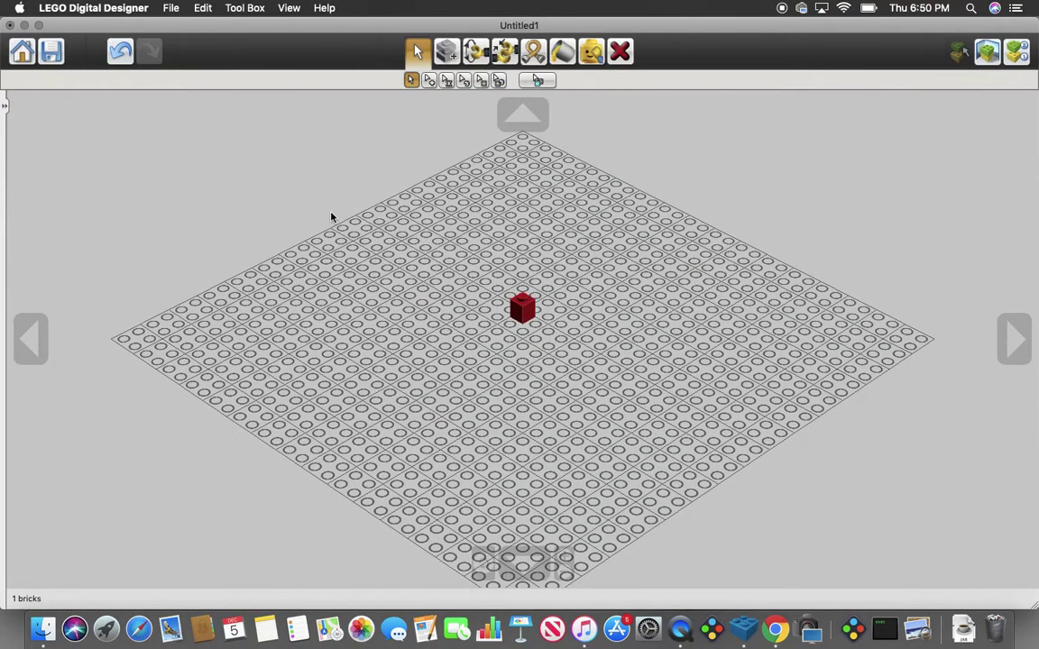
{"action": "scroll", "coordinate": [331, 217], "scroll_direction": "up", "scroll_amount": 5}
{"action": "scroll", "coordinate": [332, 216], "scroll_direction": "up", "scroll_amount": 3}
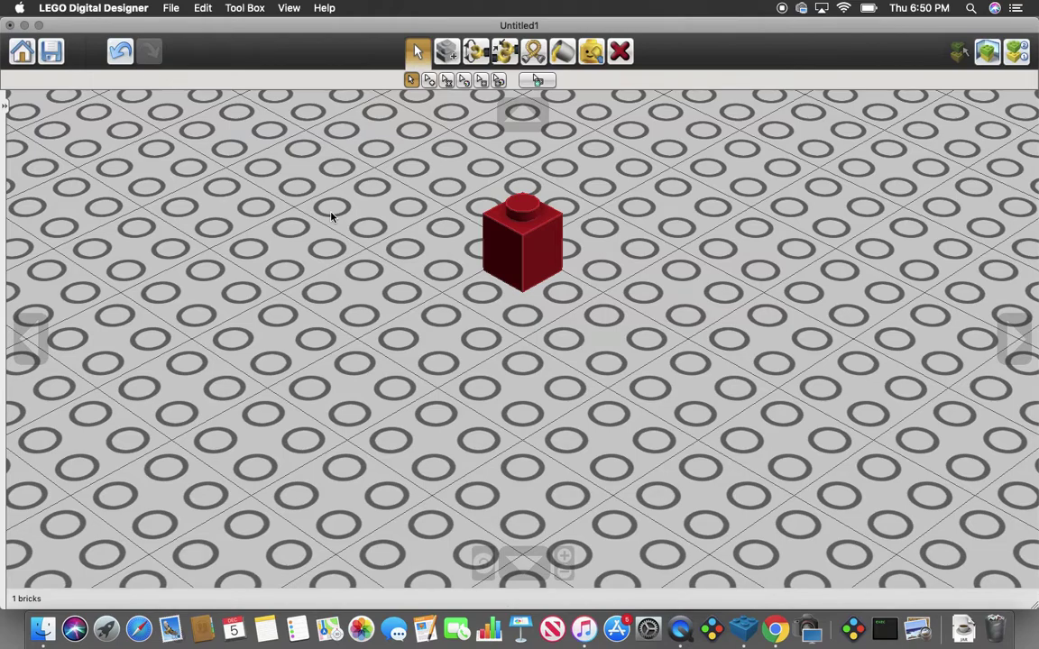
Step: Start saving the model and enter Test V1 as its file name, with Desktop as the location
{"action": "left_click", "coordinate": [51, 51]}
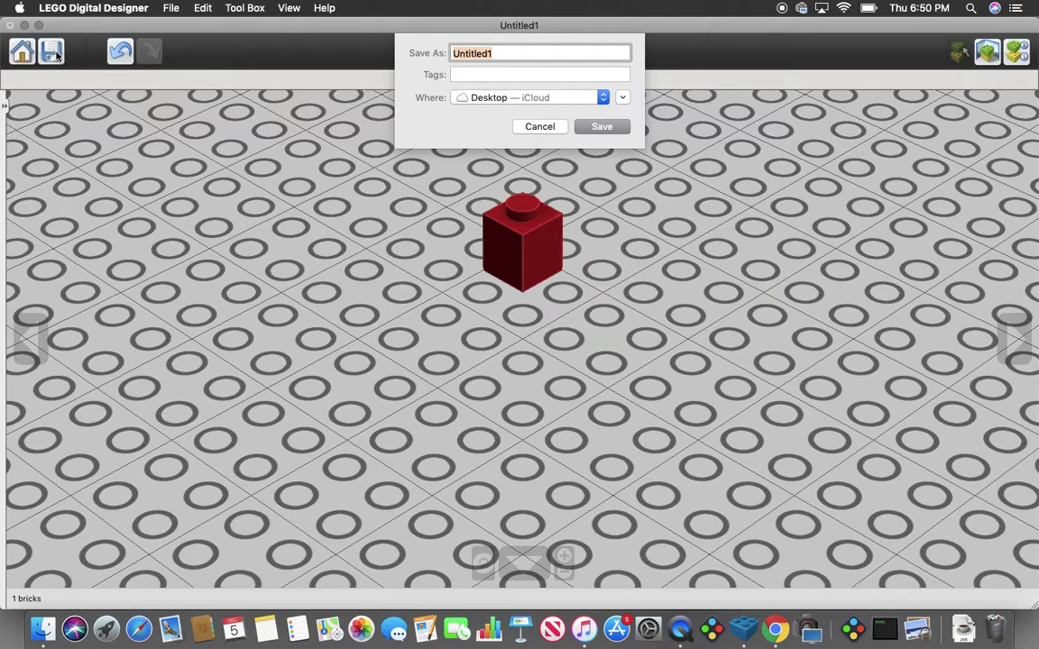
{"action": "type", "text": "Test "}
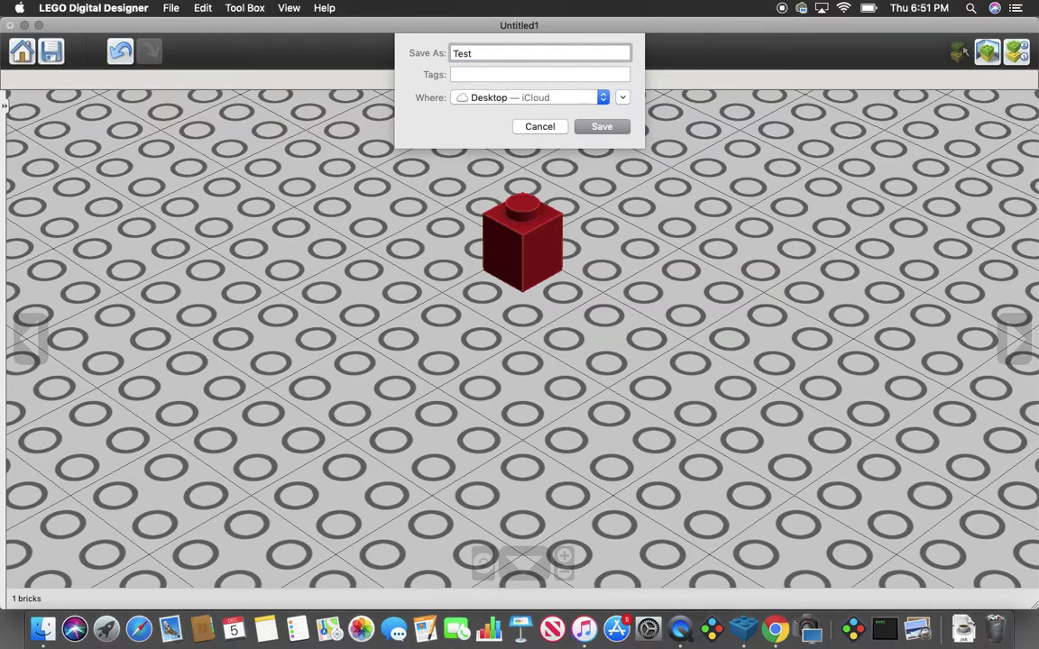
{"action": "type", "text": "V1"}
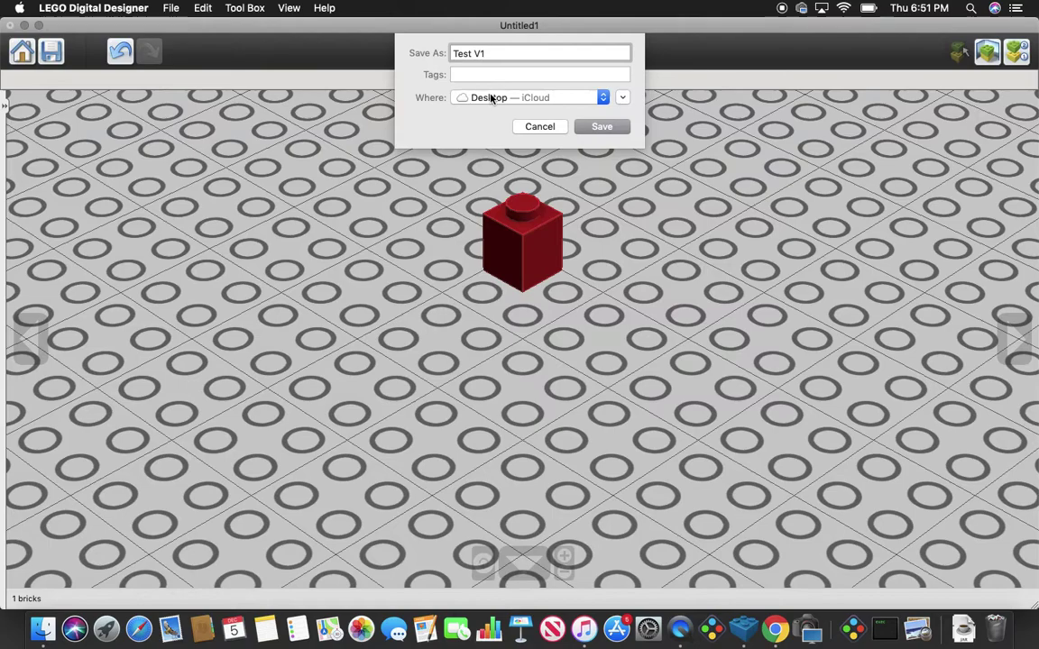
Step: View the contents of the USB disk in Finder, and return to complete saving the model to the Desktop
{"action": "key", "text": "ctrl+Right"}
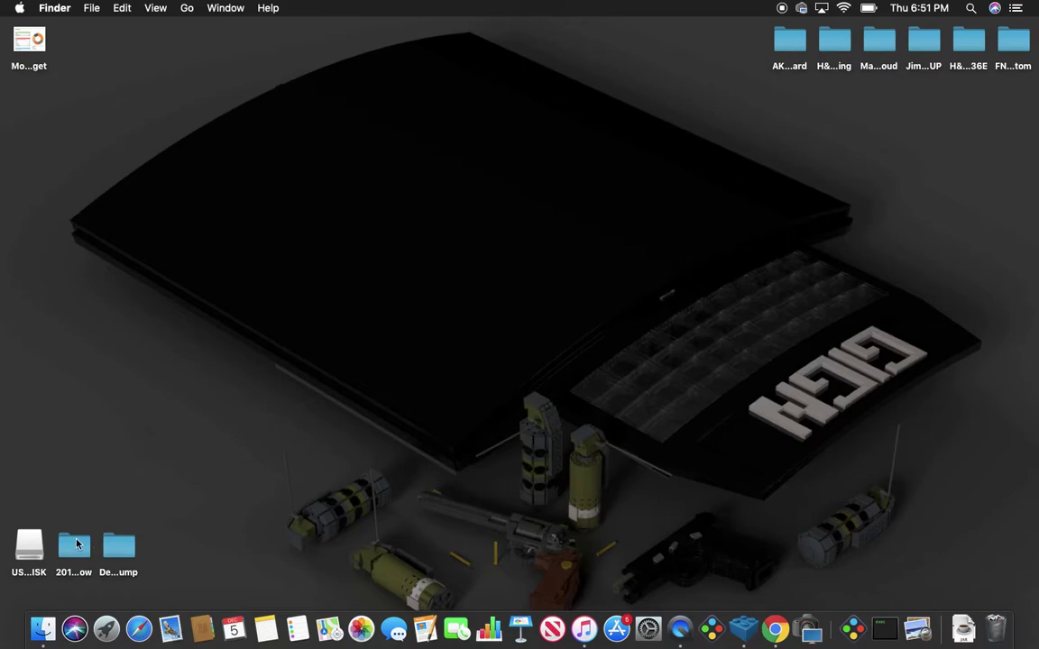
{"action": "double_click", "coordinate": [30, 544]}
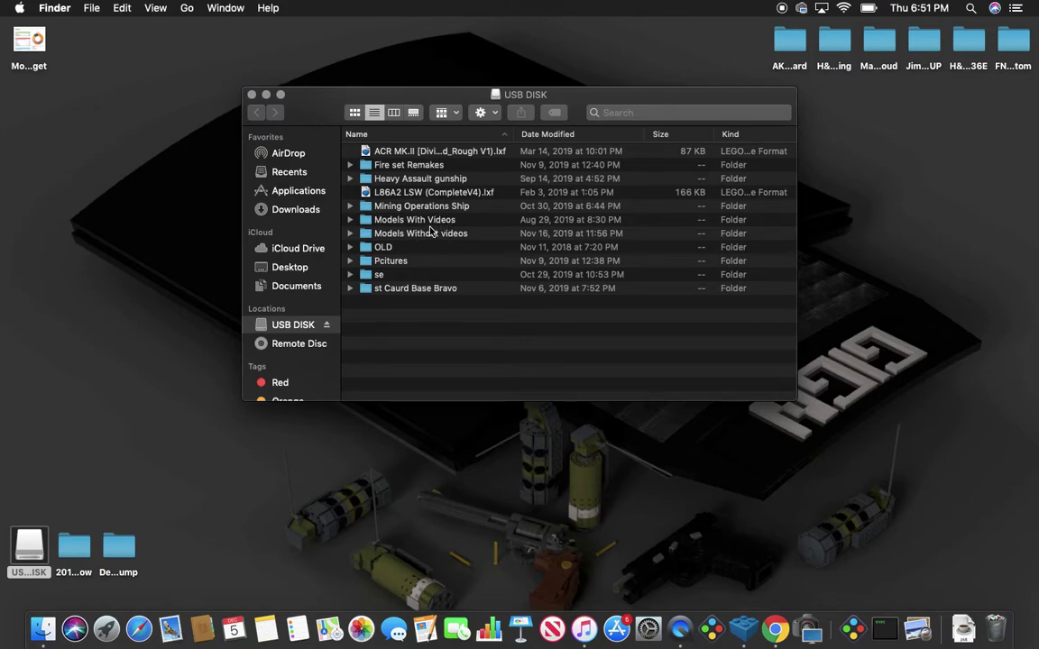
{"action": "left_click", "coordinate": [251, 94]}
{"action": "key", "text": "ctrl+Left"}
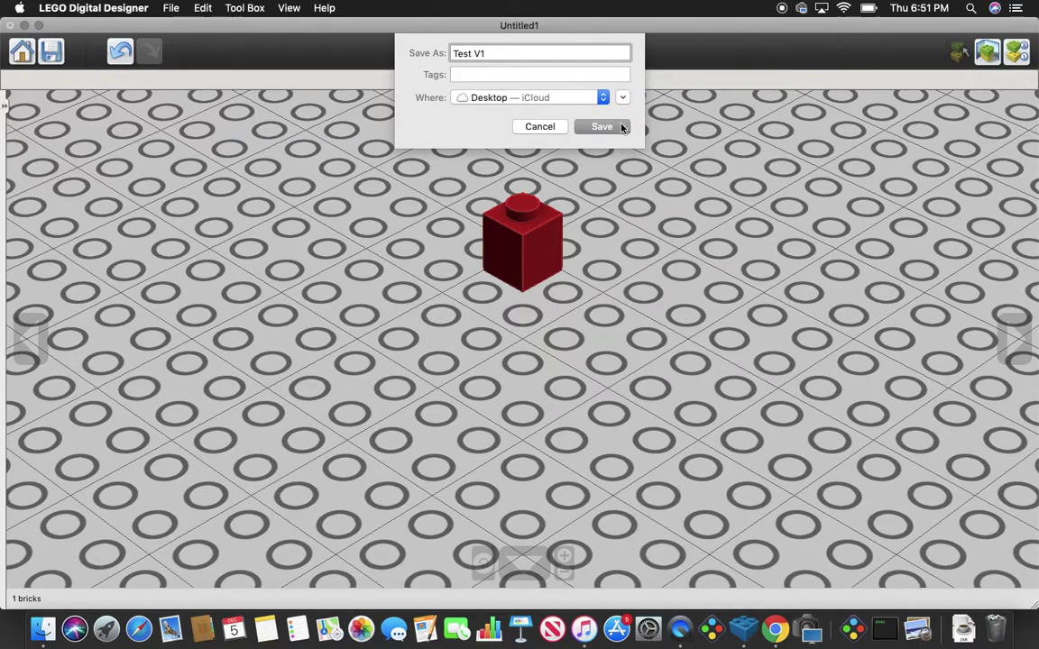
{"action": "left_click", "coordinate": [602, 126]}
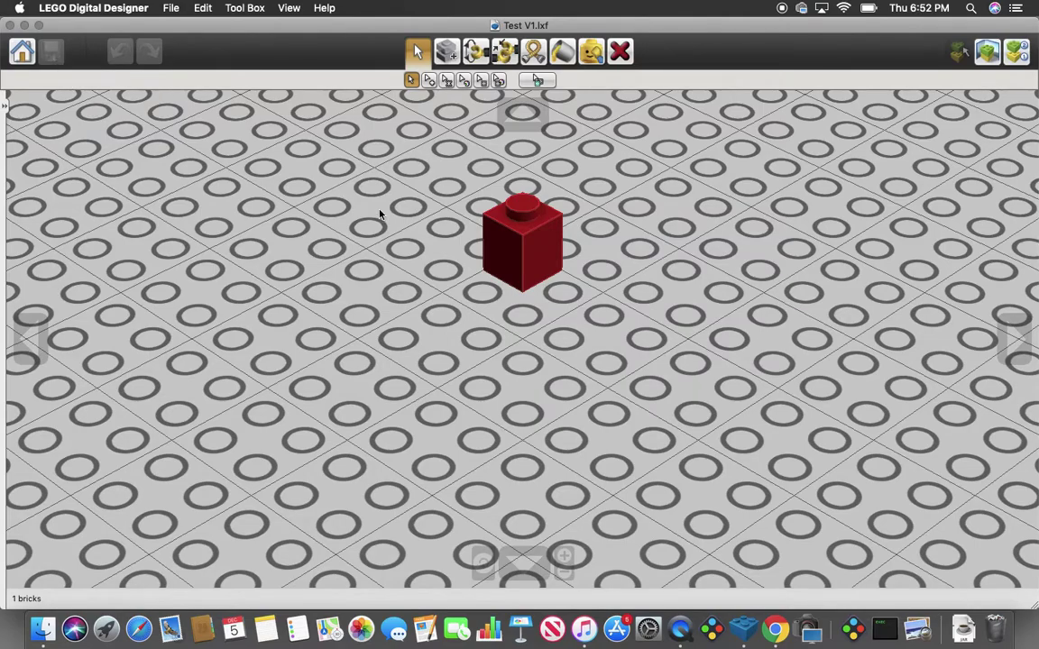
Step: Move the red brick one stud over on the baseplate and save the change to the same file
{"action": "scroll", "coordinate": [382, 216], "scroll_direction": "down", "scroll_amount": 5}
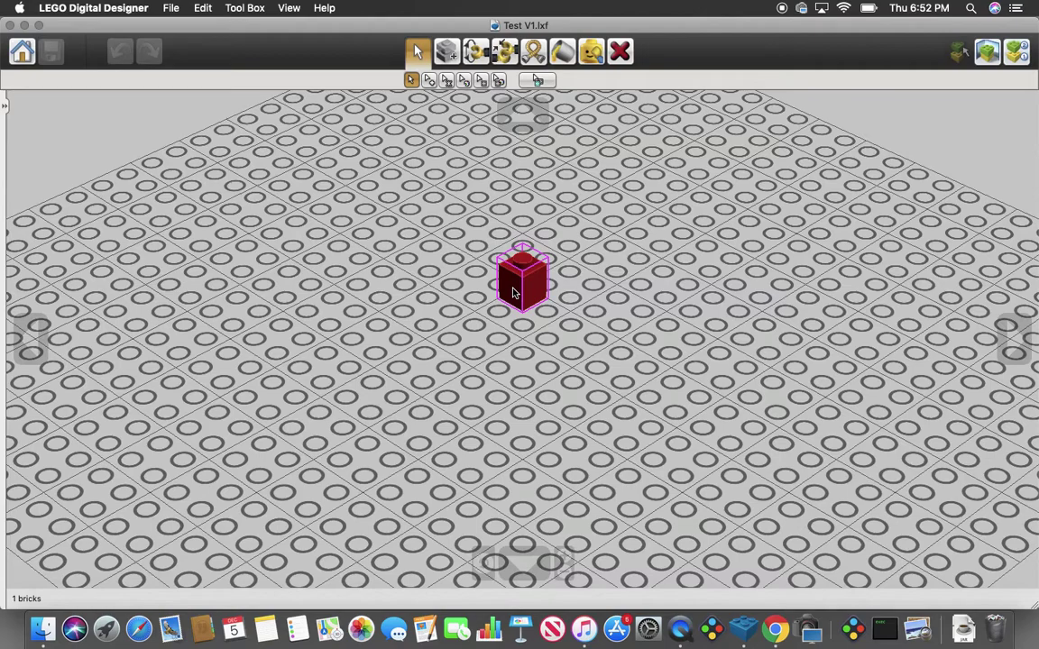
{"action": "left_click_drag", "start_coordinate": [513, 293], "coordinate": [489, 305]}
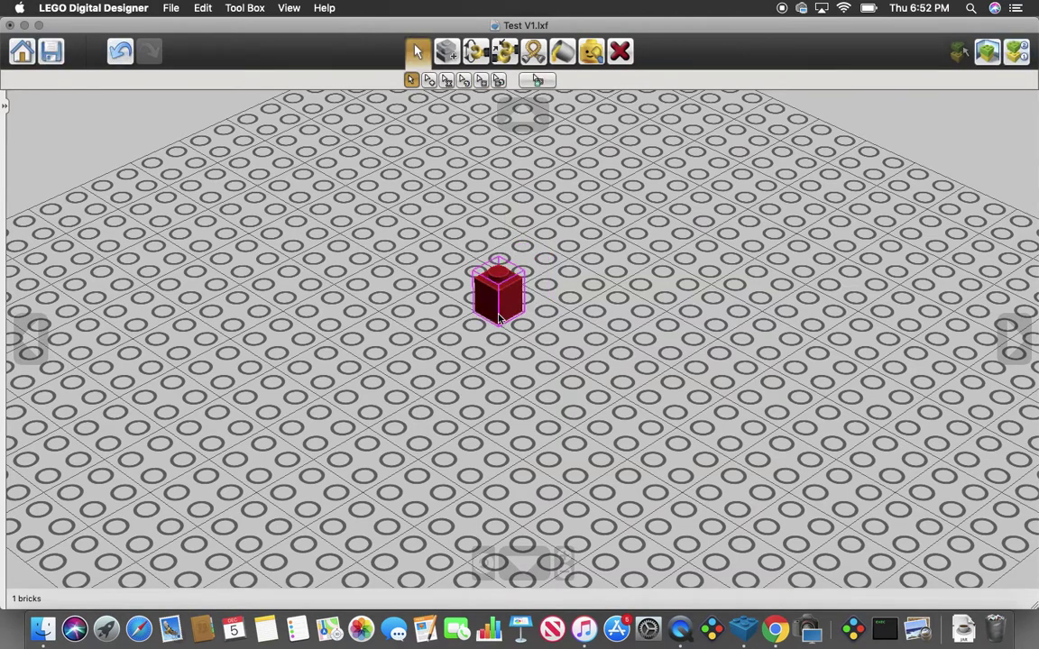
{"action": "left_click", "coordinate": [52, 52]}
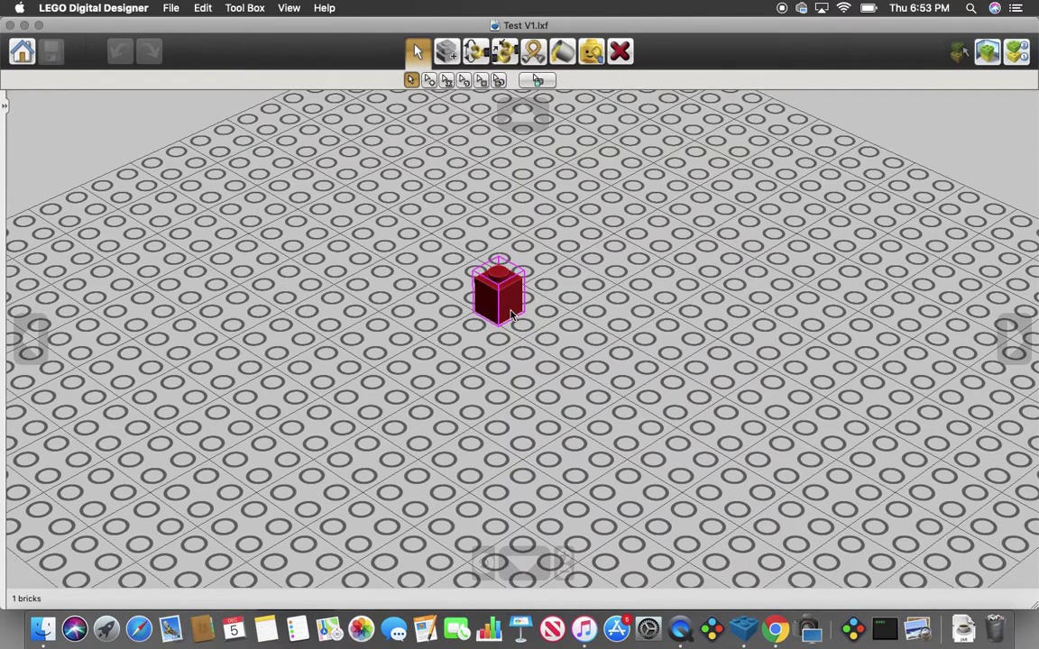
Step: Clone the red brick onto its own top and paint the copy black
{"action": "left_click", "coordinate": [446, 52]}
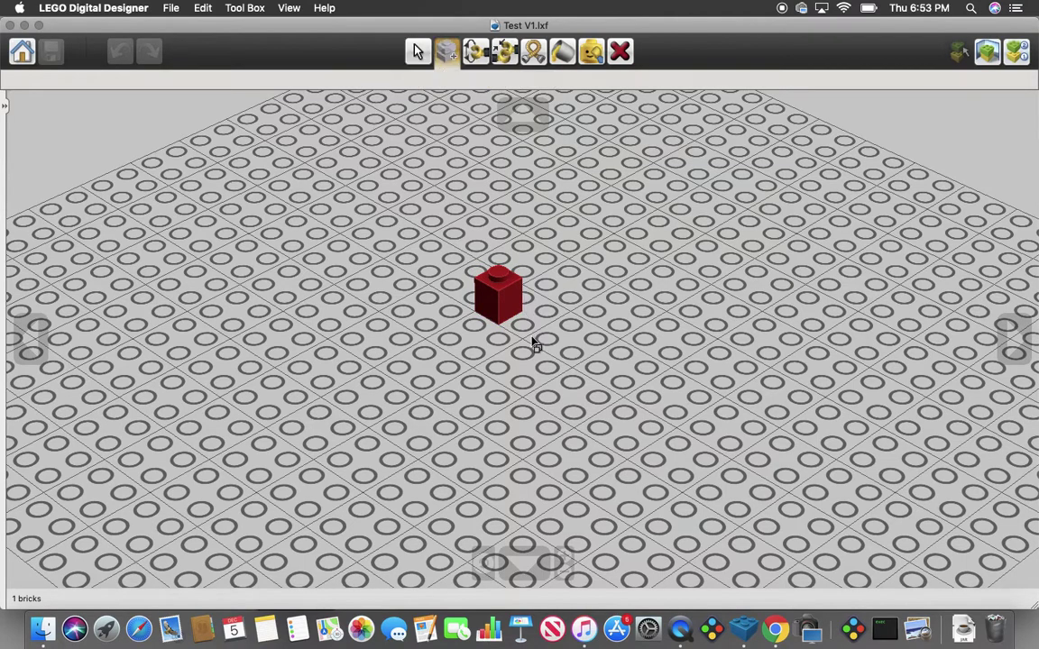
{"action": "left_click", "coordinate": [516, 306]}
{"action": "left_click", "coordinate": [519, 285]}
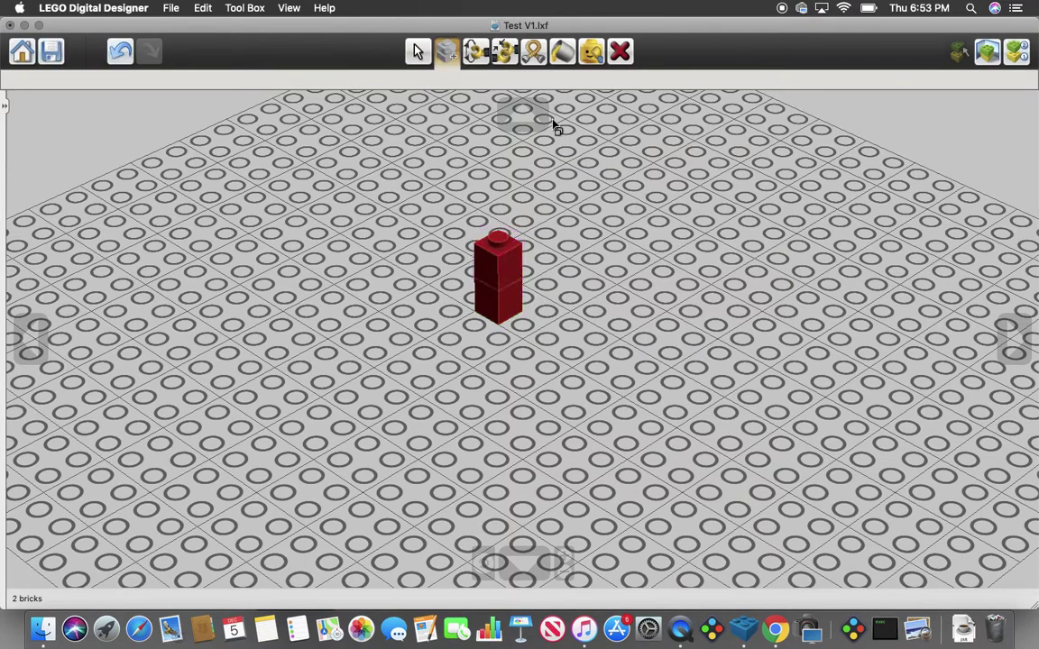
{"action": "left_click", "coordinate": [561, 52]}
{"action": "left_click", "coordinate": [503, 271]}
{"action": "left_click", "coordinate": [416, 53]}
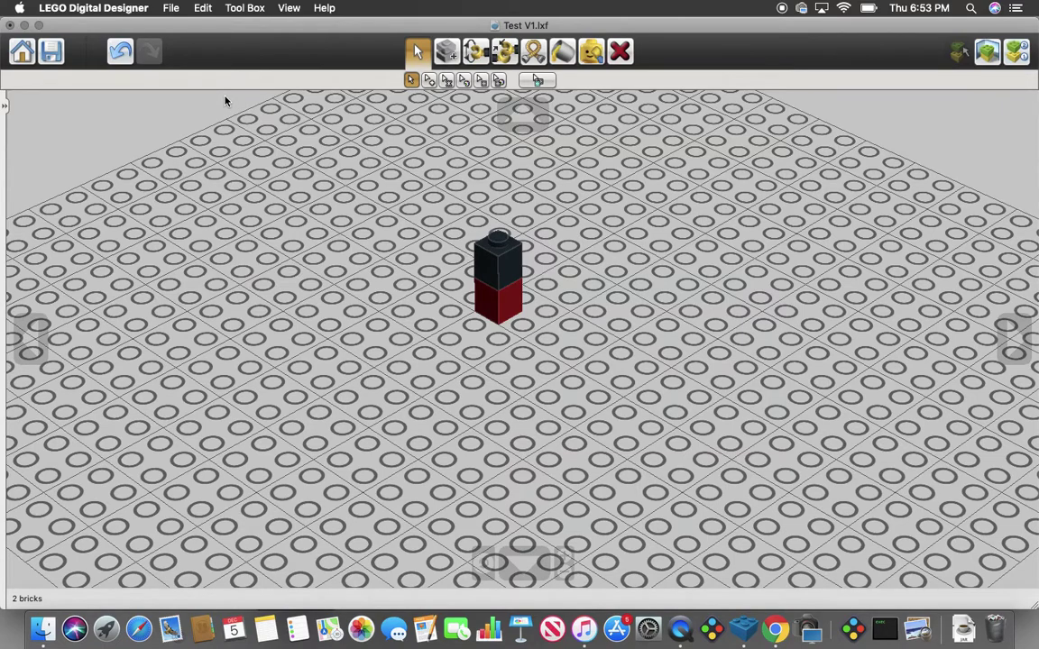
Step: Save the two-brick model as a separate file named Test V2 on the Desktop
{"action": "left_click", "coordinate": [170, 8]}
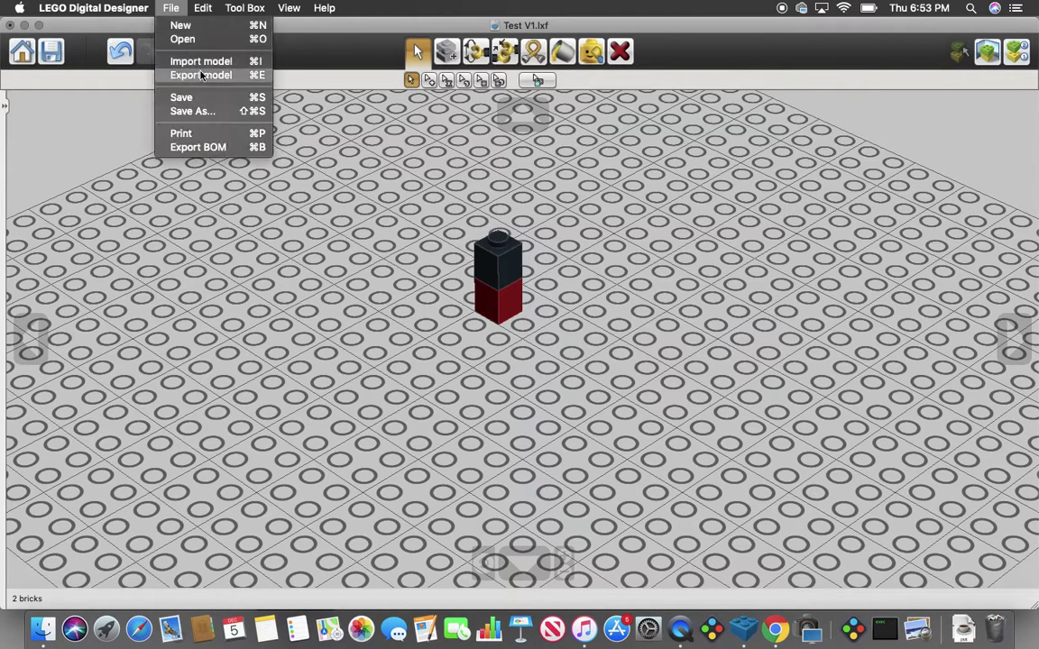
{"action": "left_click", "coordinate": [207, 111]}
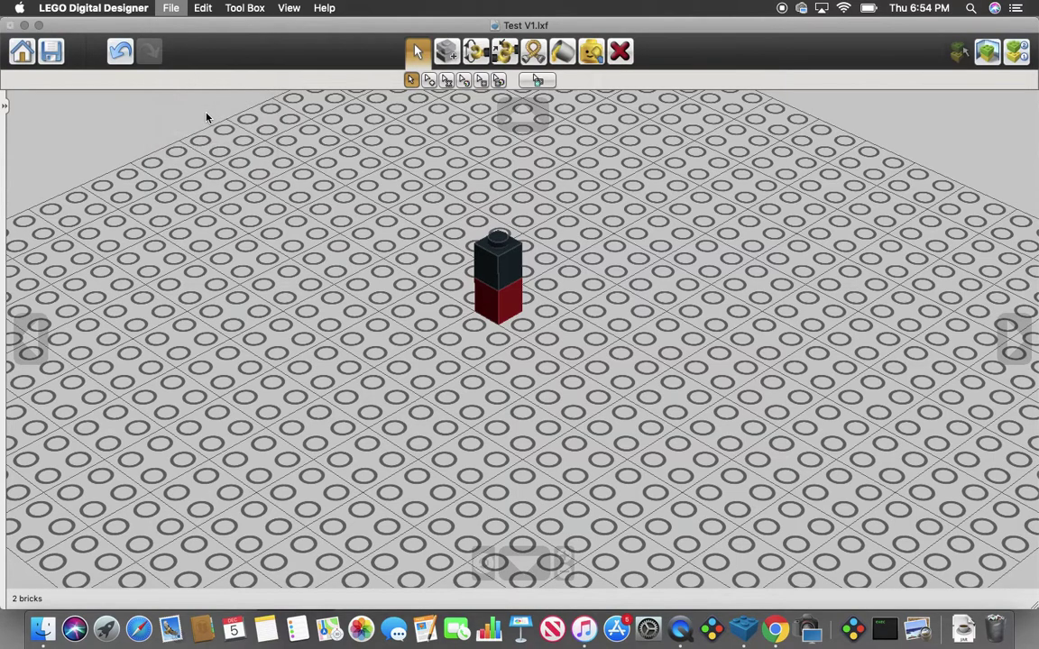
{"action": "key", "text": "BackSpace"}
{"action": "type", "text": "2"}
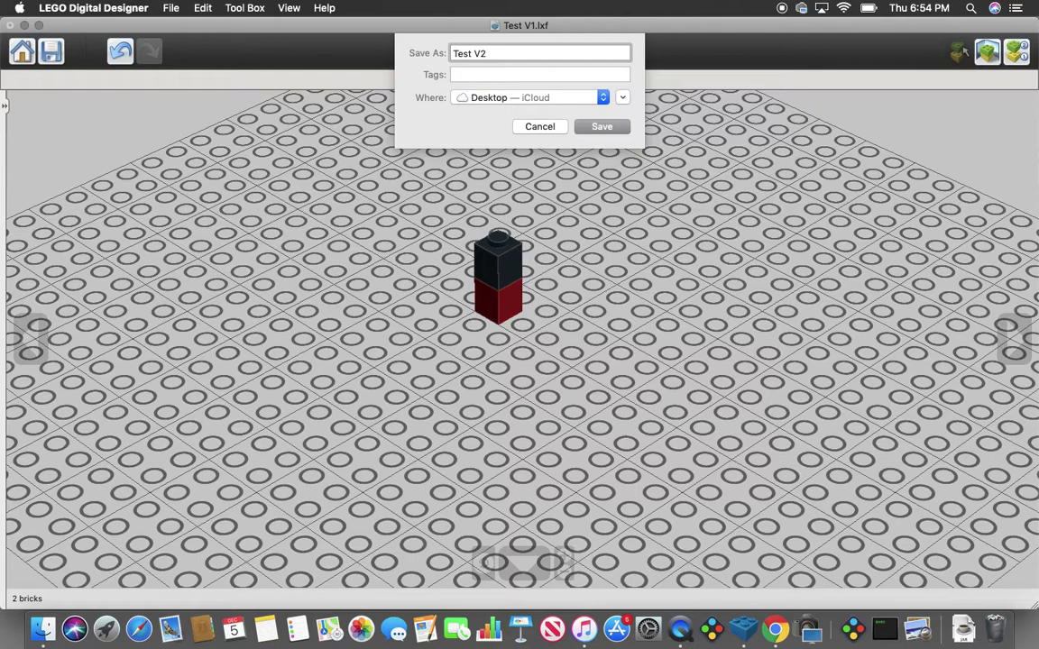
{"action": "key", "text": "Return"}
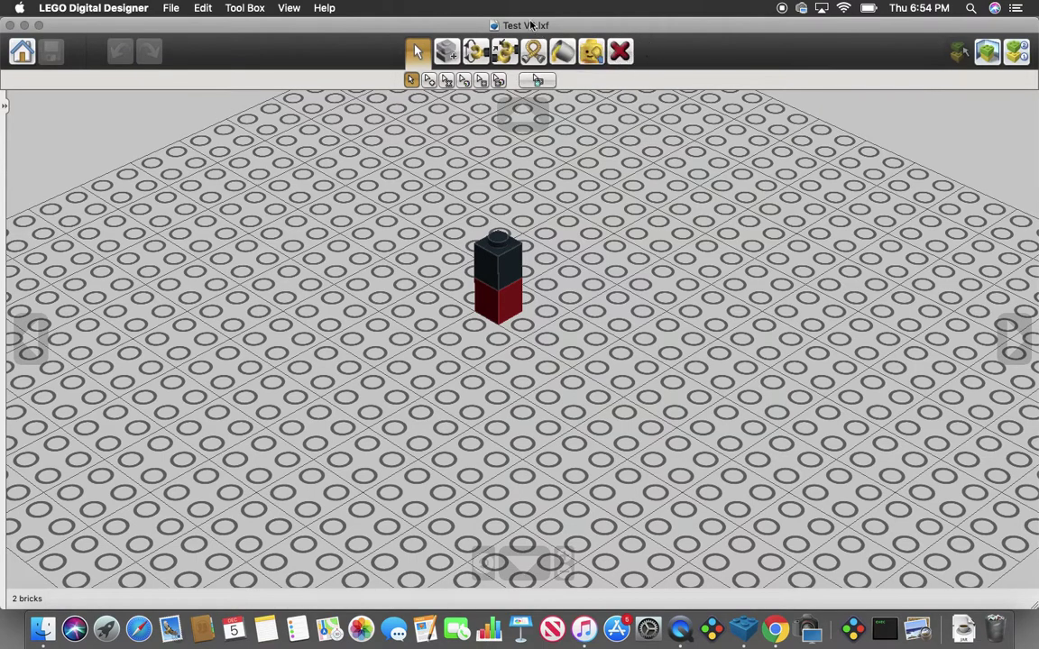
Step: Open Test V1 from the start screen to compare it, and reopen Test V2 the same way
{"action": "left_click", "coordinate": [22, 52]}
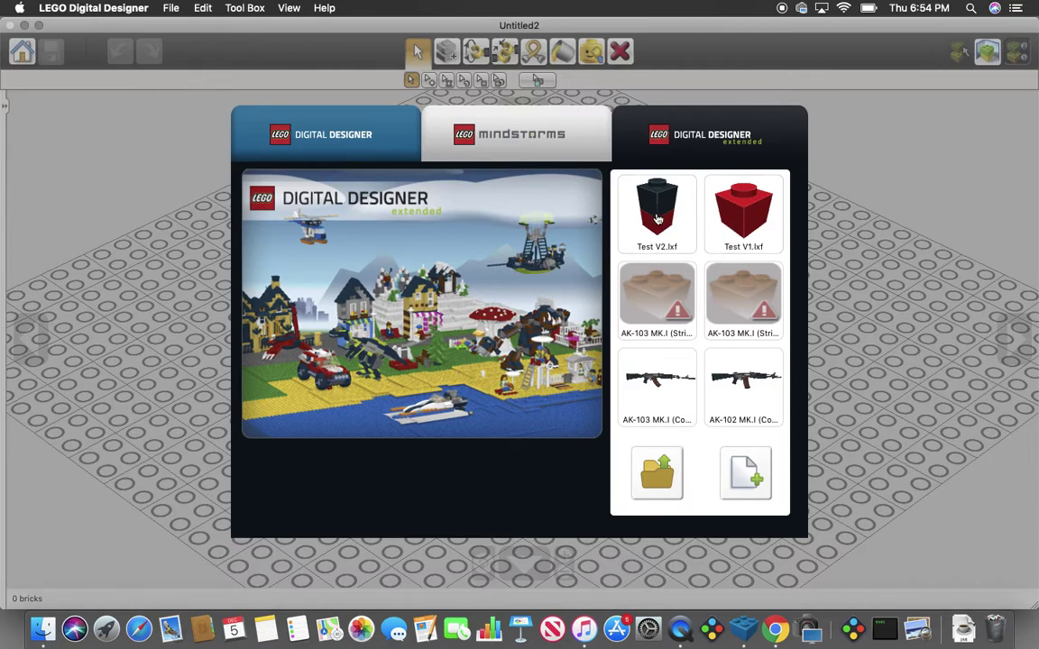
{"action": "left_click", "coordinate": [745, 216]}
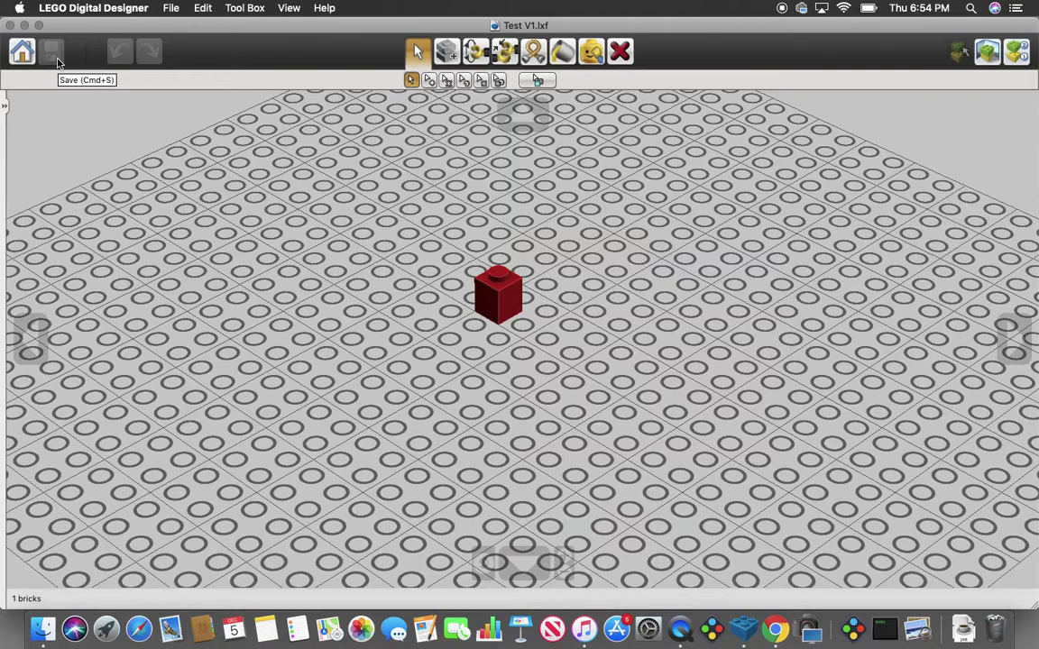
{"action": "left_click", "coordinate": [21, 52]}
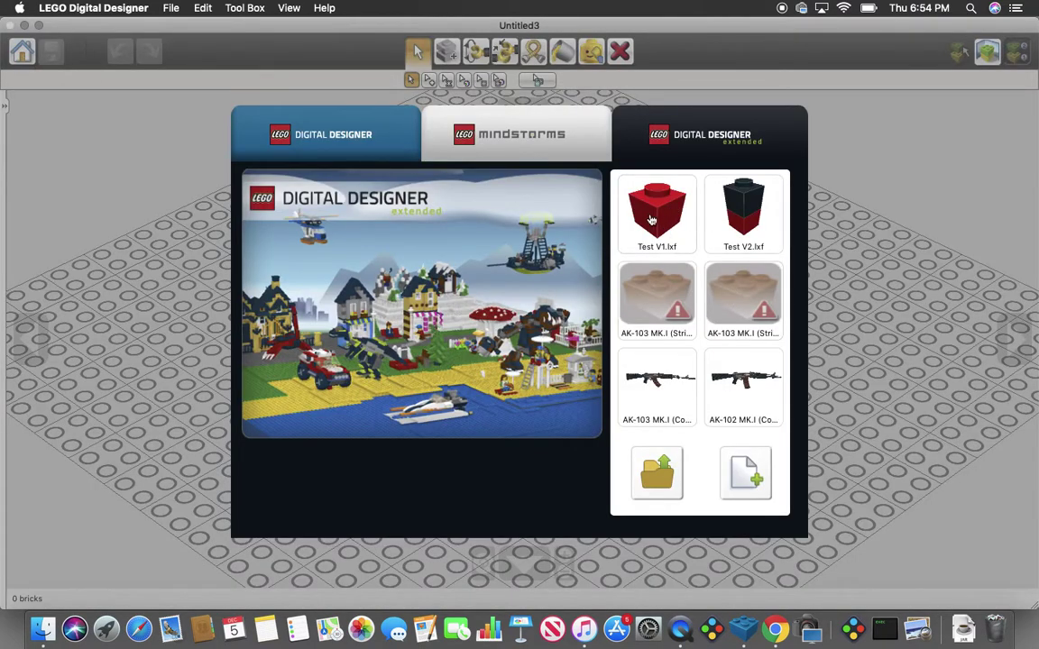
{"action": "left_click", "coordinate": [716, 217]}
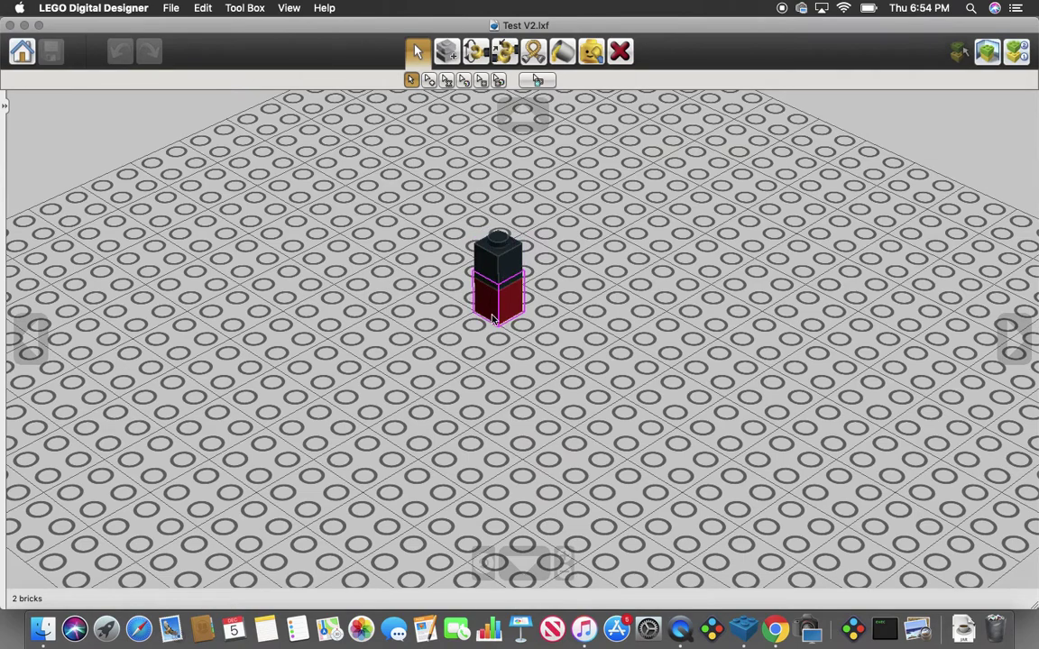
Step: Clone the black brick onto the top of the stack and paint the copy solid white
{"action": "left_click", "coordinate": [445, 52]}
{"action": "left_click", "coordinate": [495, 259]}
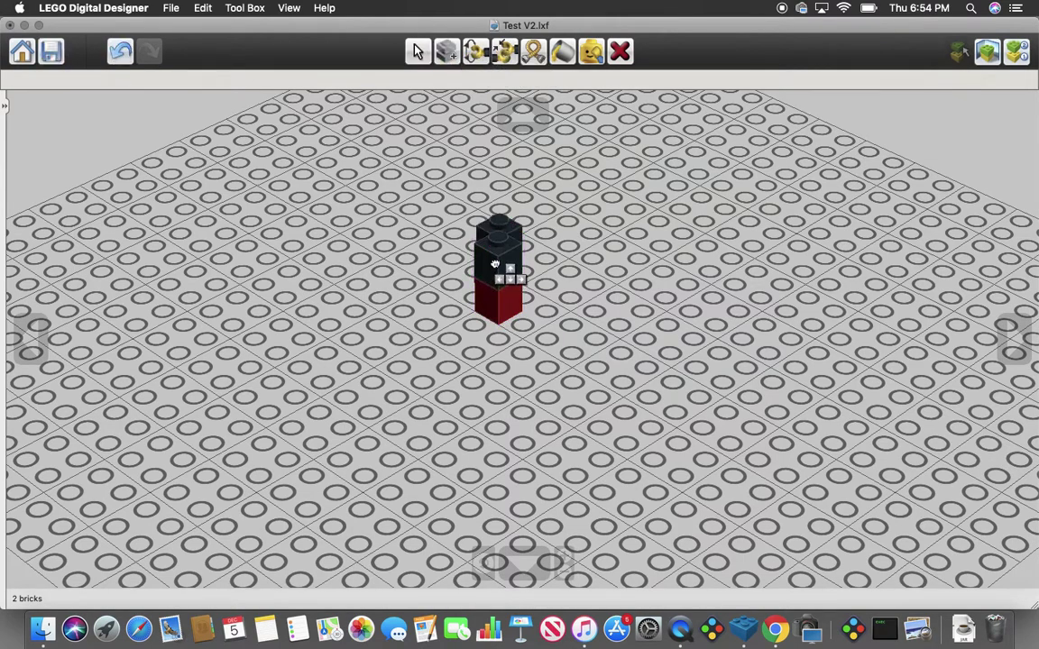
{"action": "left_click", "coordinate": [497, 236]}
{"action": "left_click", "coordinate": [552, 54]}
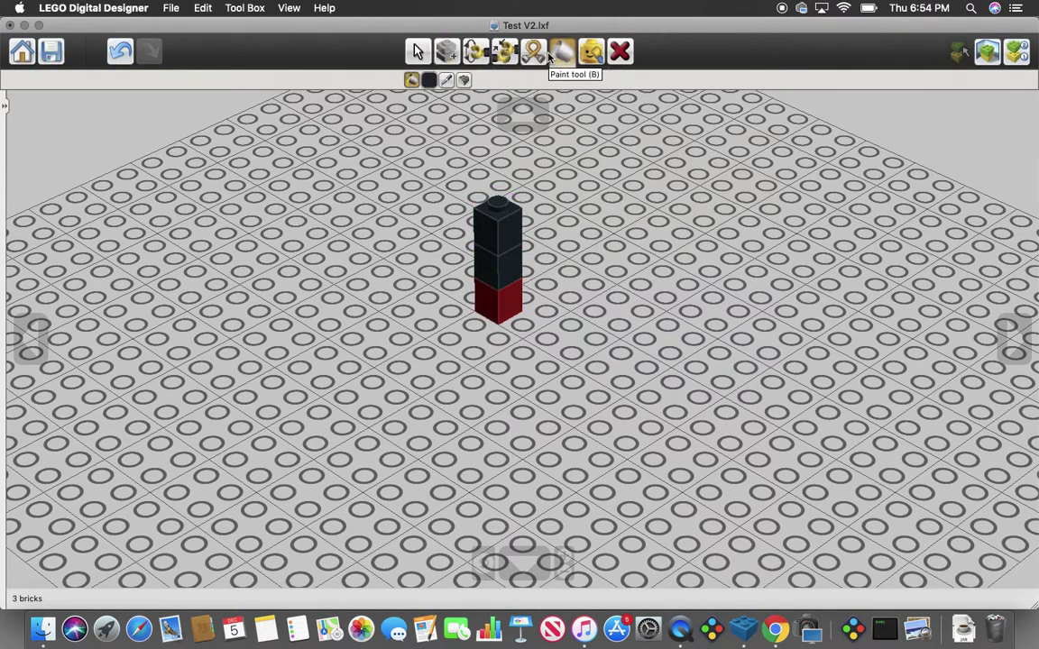
{"action": "left_click", "coordinate": [428, 79]}
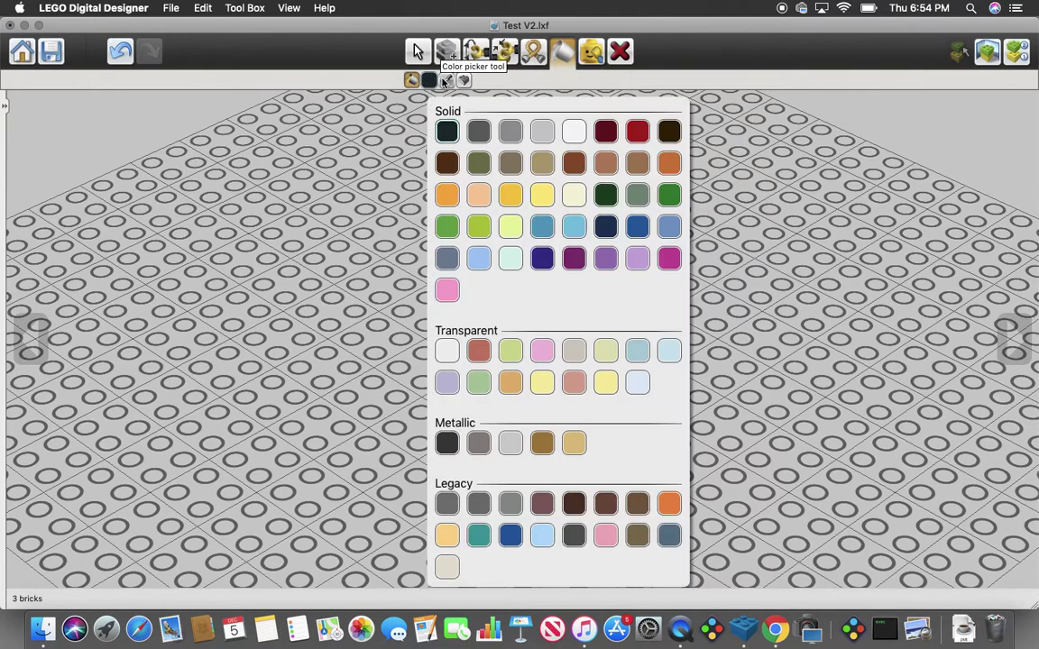
{"action": "left_click", "coordinate": [575, 129]}
{"action": "left_click", "coordinate": [496, 216]}
{"action": "left_click", "coordinate": [417, 52]}
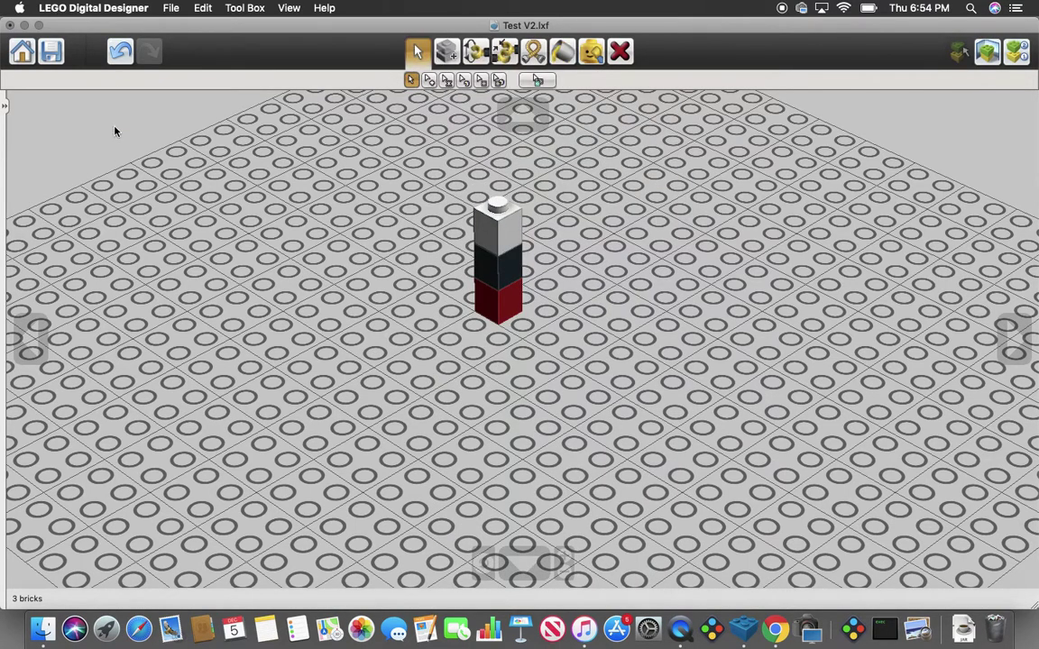
Step: Save the changes to Test V2 and return to the start screen
{"action": "left_click", "coordinate": [59, 53]}
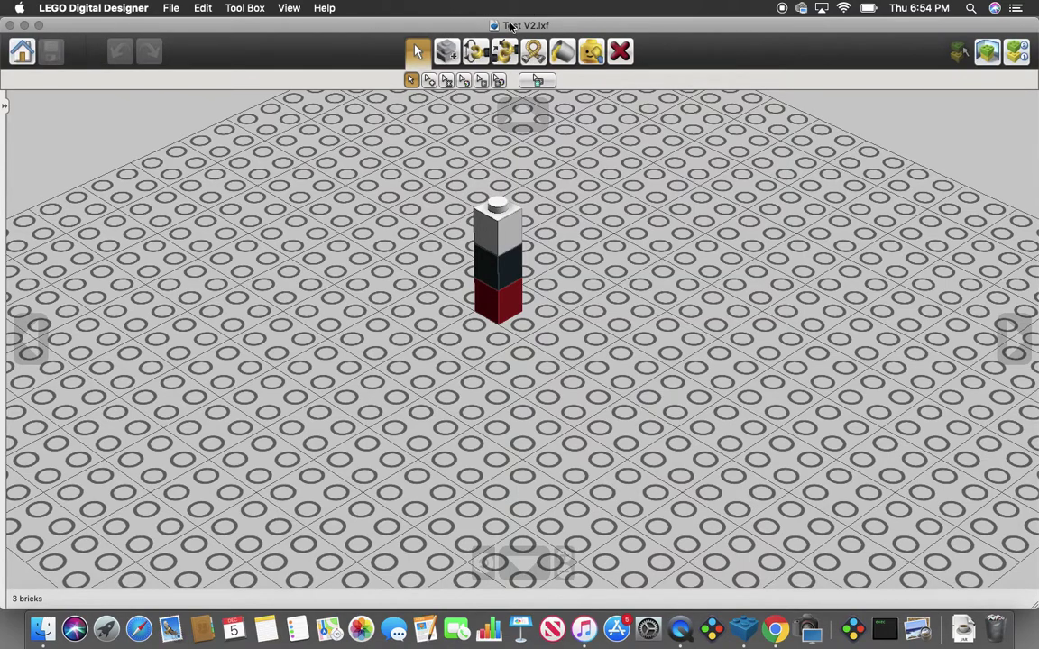
{"action": "left_click", "coordinate": [20, 56]}
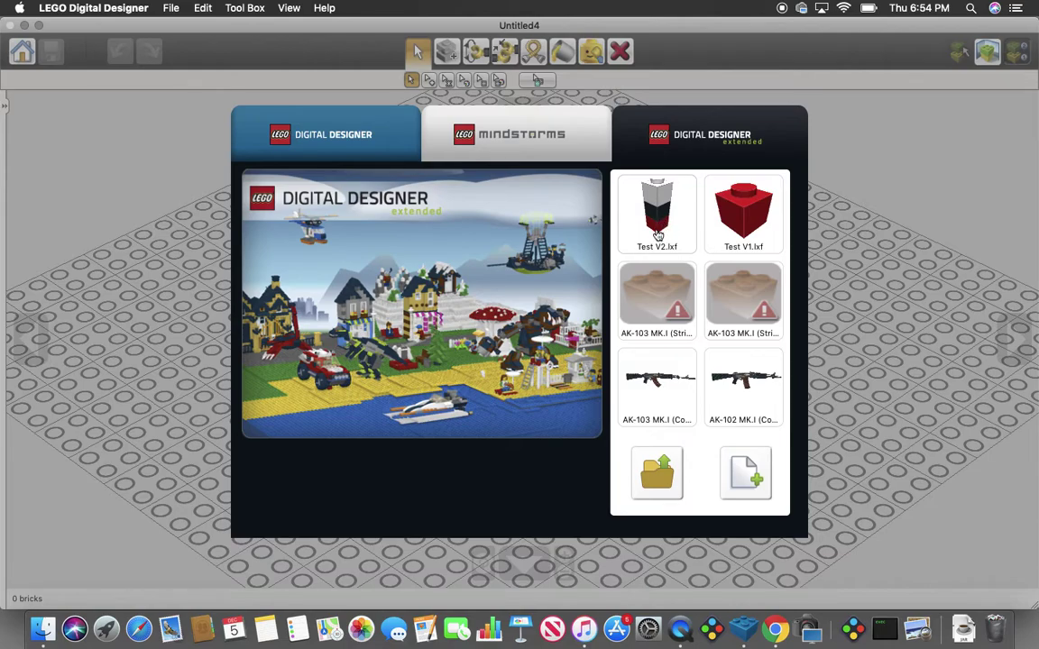
Step: Start a blank model, then return to the welcome screen and open Test V1 instead
{"action": "left_click", "coordinate": [735, 474]}
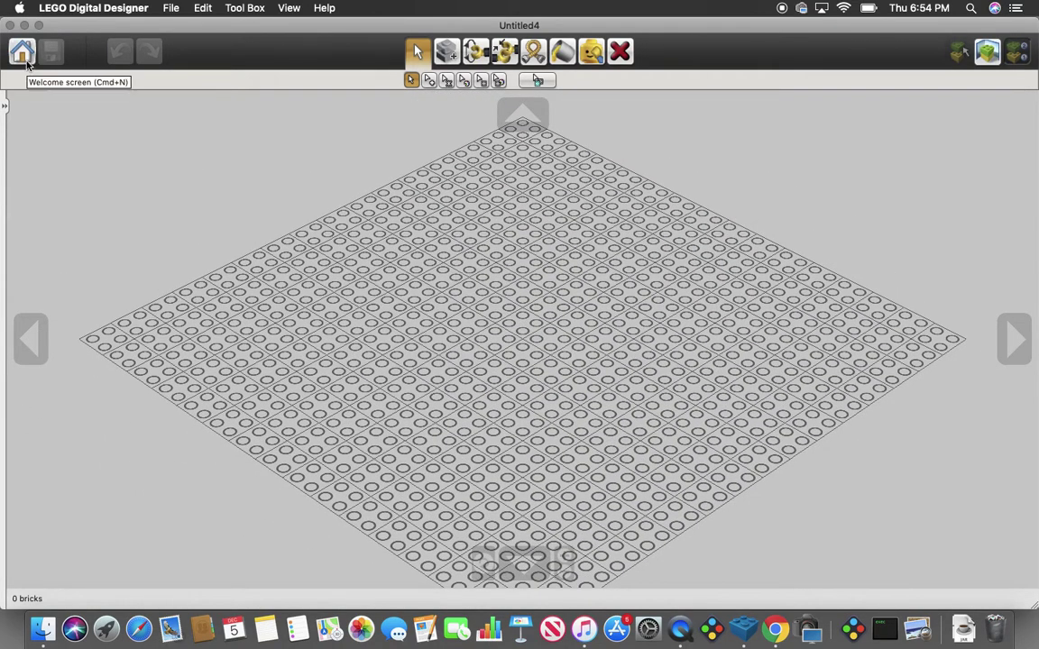
{"action": "left_click", "coordinate": [22, 51]}
{"action": "left_click", "coordinate": [743, 204]}
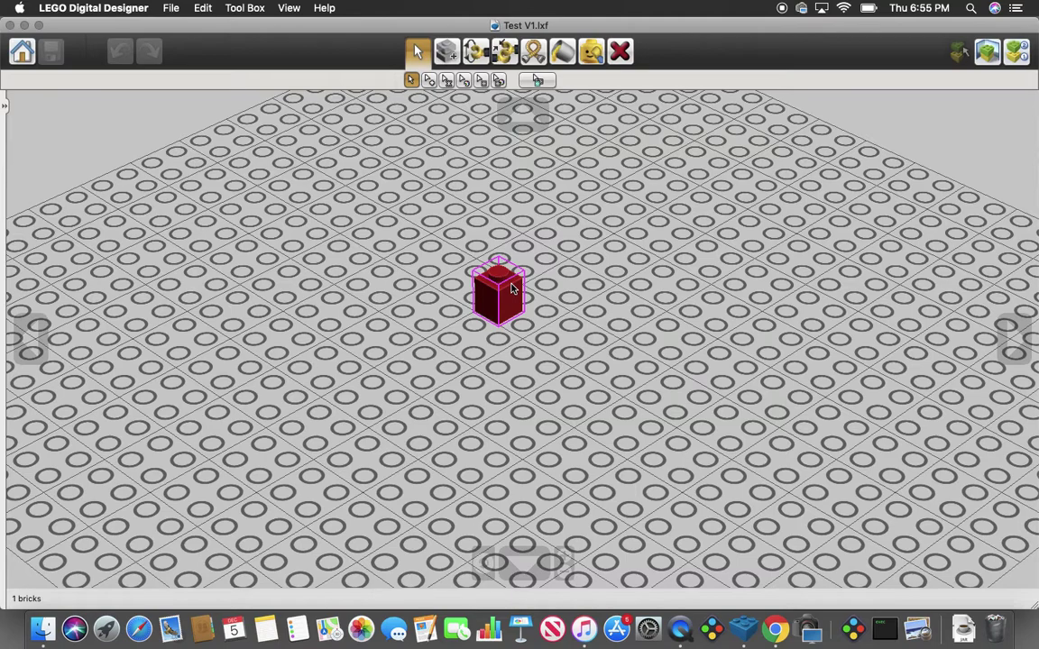
Step: Clone the red brick onto an empty spot behind it on the baseplate and paint the copy solid brown
{"action": "left_click", "coordinate": [446, 52]}
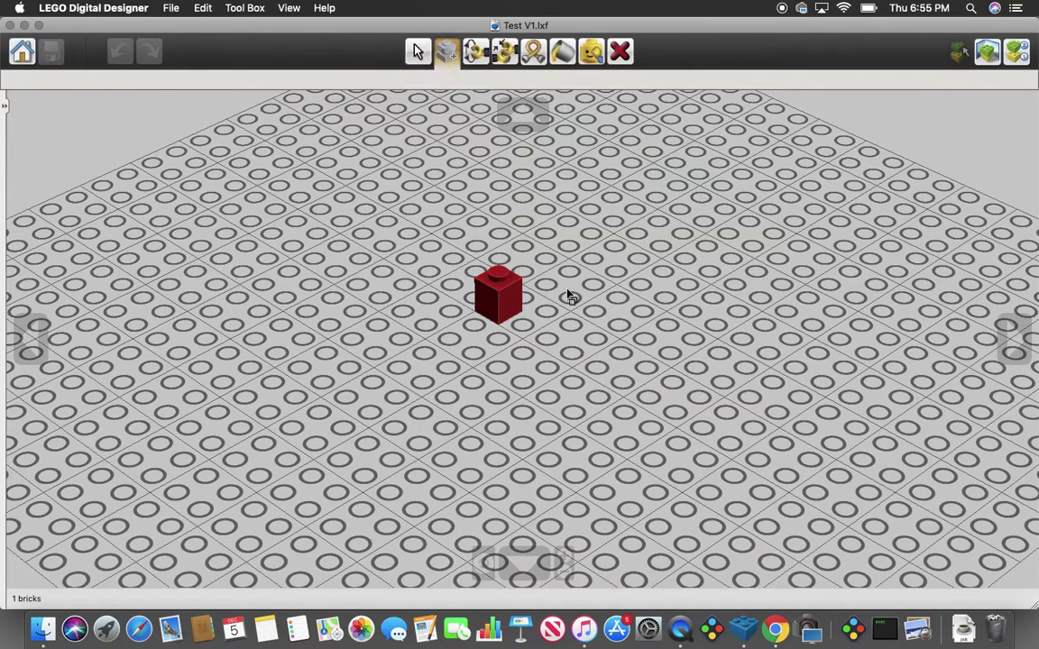
{"action": "left_click", "coordinate": [504, 297]}
{"action": "left_click", "coordinate": [566, 204]}
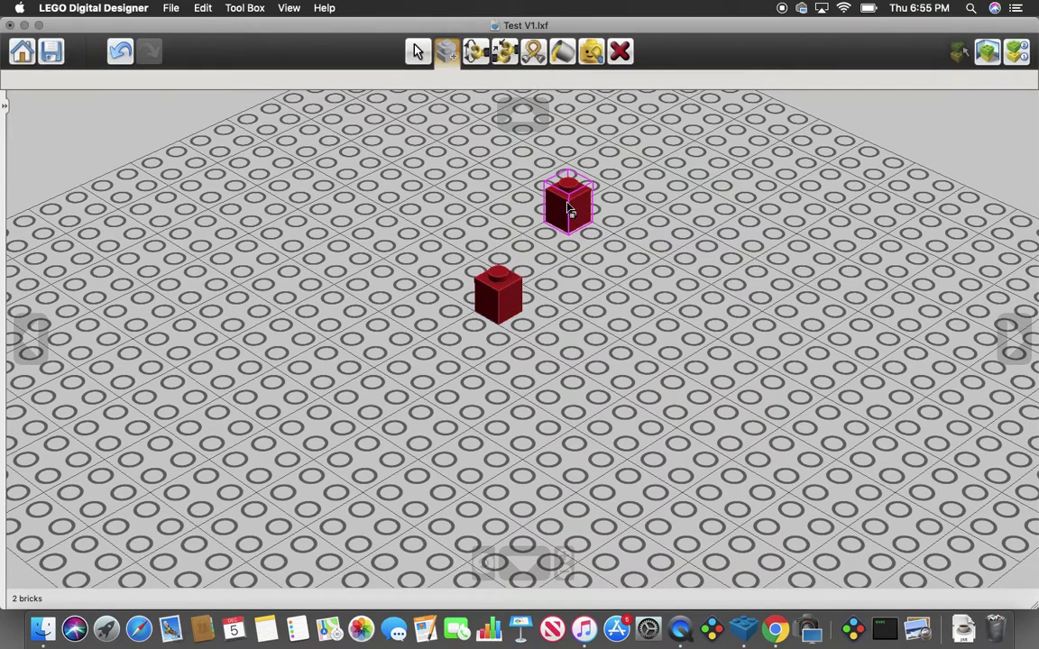
{"action": "left_click", "coordinate": [562, 51]}
{"action": "left_click", "coordinate": [429, 80]}
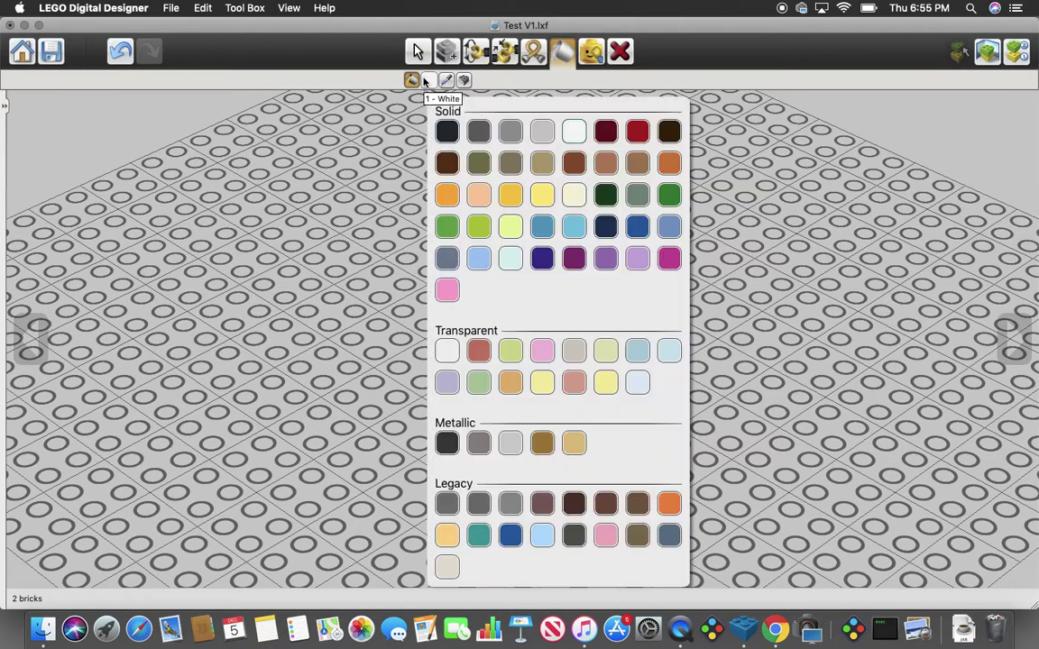
{"action": "left_click", "coordinate": [572, 160]}
{"action": "left_click", "coordinate": [585, 217]}
{"action": "left_click", "coordinate": [417, 50]}
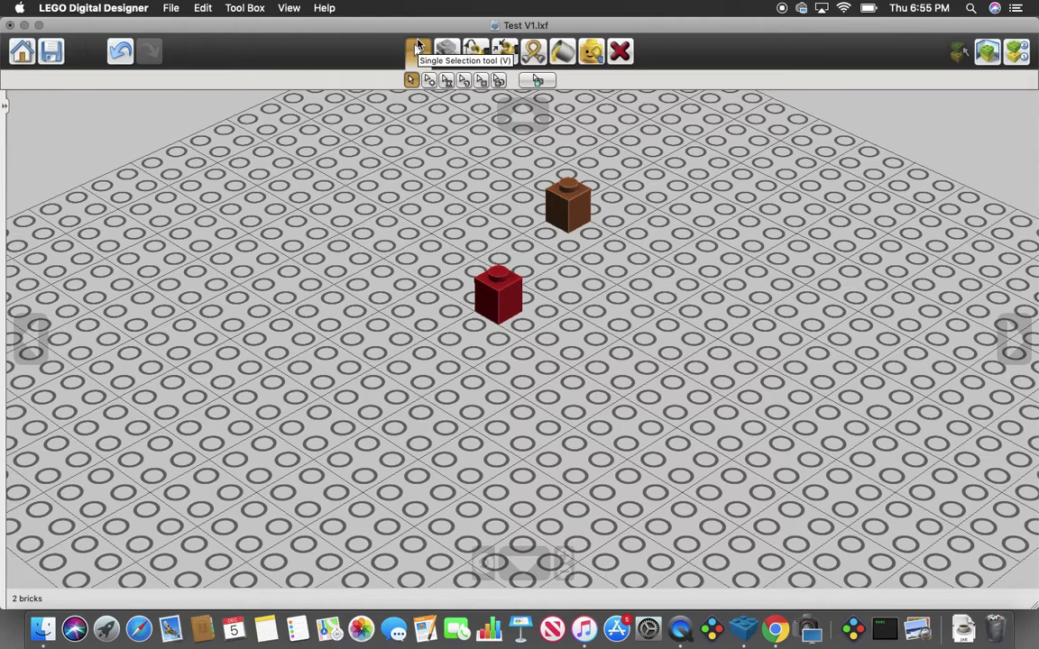
Step: Delete the original red brick, keep the brown copy, and return to the selection tool
{"action": "left_click", "coordinate": [617, 56]}
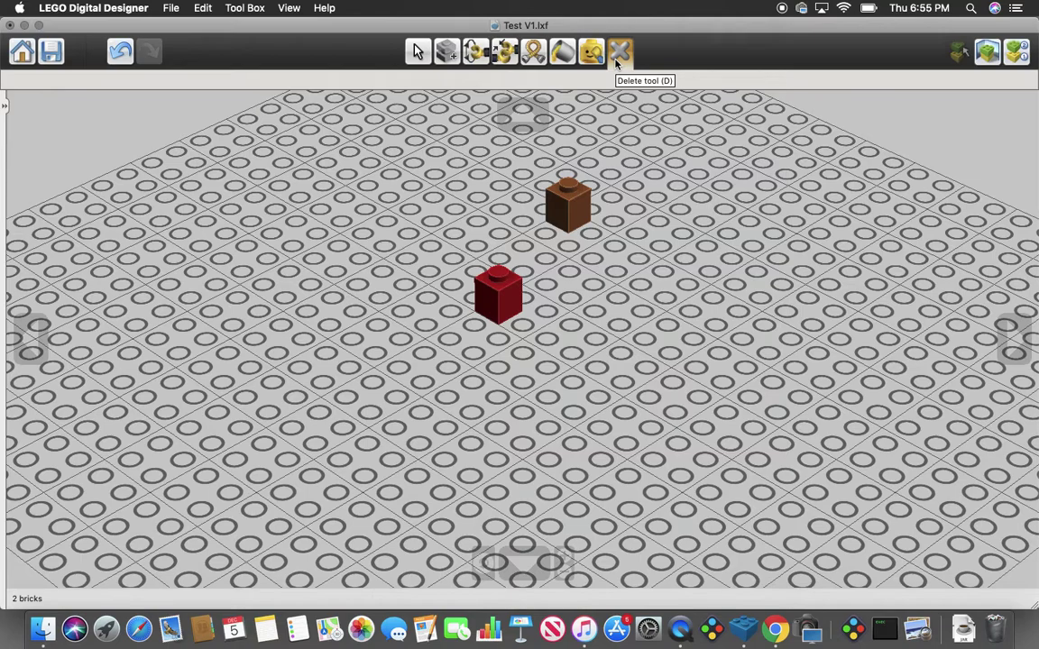
{"action": "left_click", "coordinate": [619, 53]}
{"action": "left_click", "coordinate": [497, 293]}
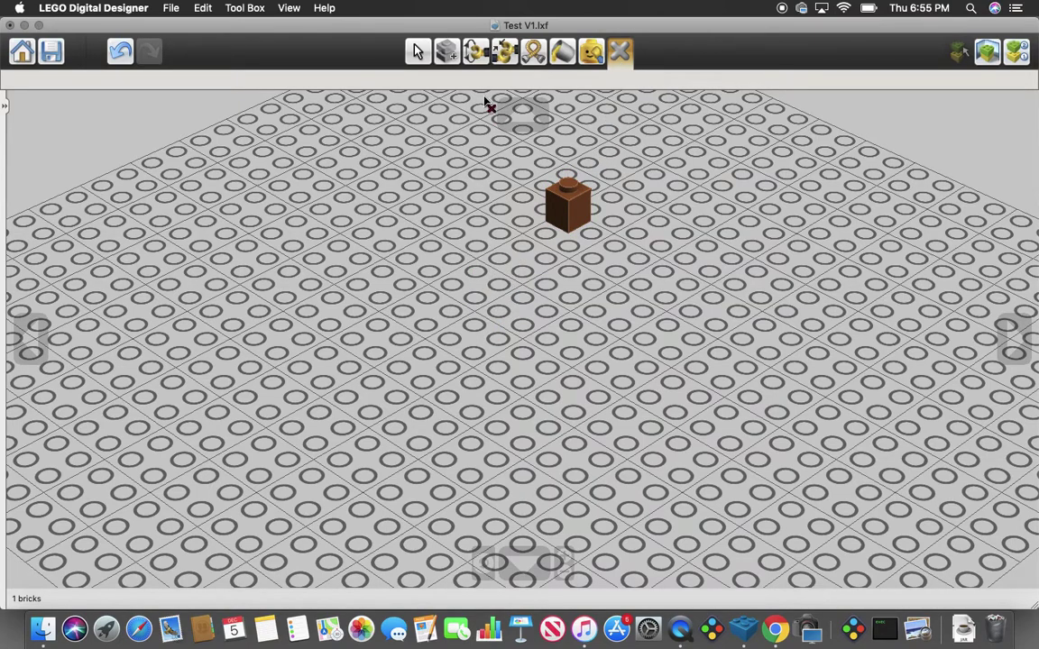
{"action": "left_click", "coordinate": [418, 52]}
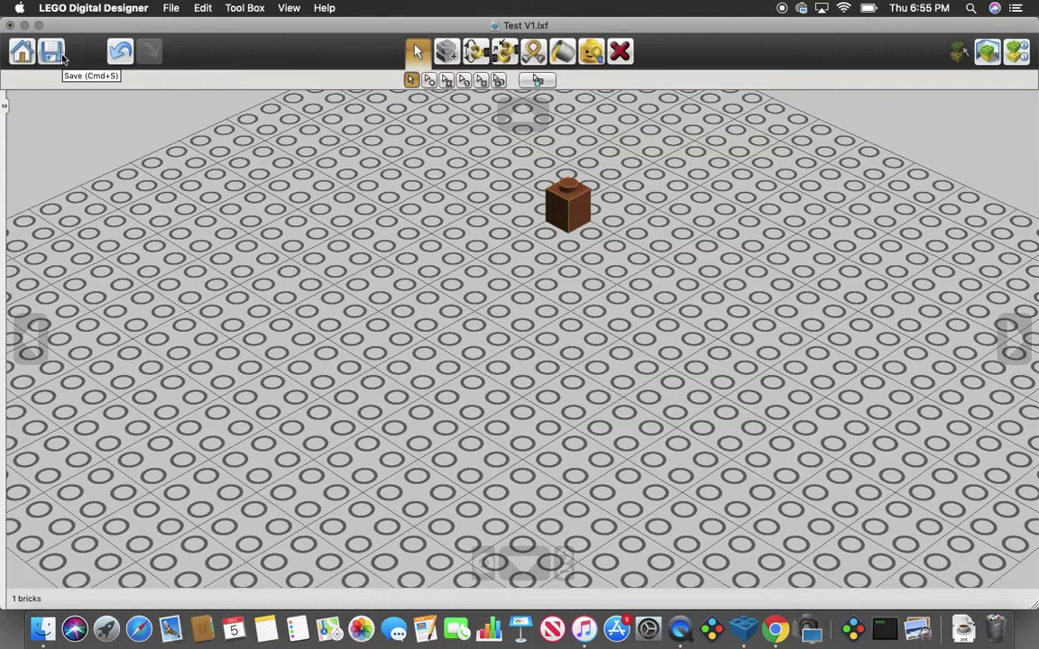
Step: Leave Test V1 for the welcome screen without saving its changes, and reopen the file from there
{"action": "left_click", "coordinate": [21, 51]}
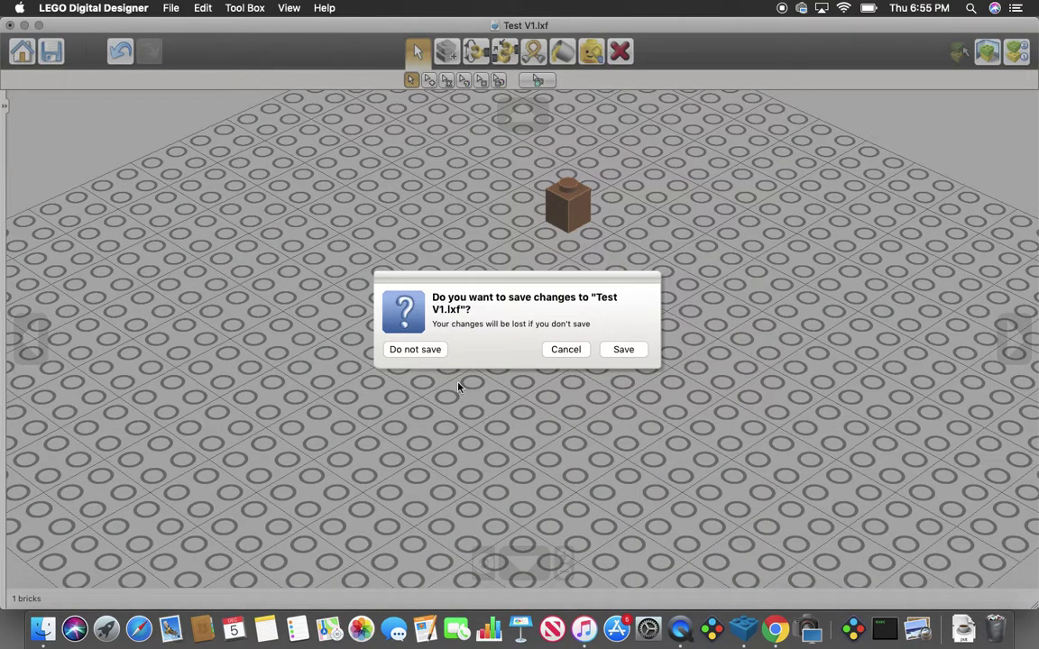
{"action": "left_click", "coordinate": [428, 348]}
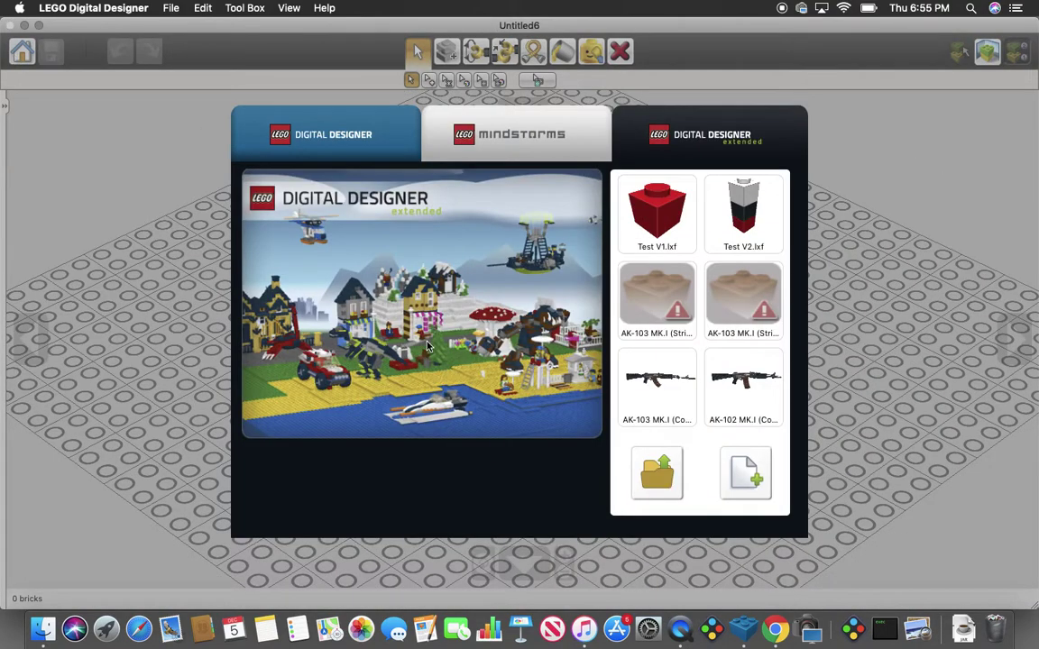
{"action": "left_click", "coordinate": [636, 185]}
Step: Clone the red brick in the reopened Test V1 to a free spot behind it and paint the clone brown
{"action": "left_click", "coordinate": [445, 52]}
{"action": "left_click", "coordinate": [496, 294]}
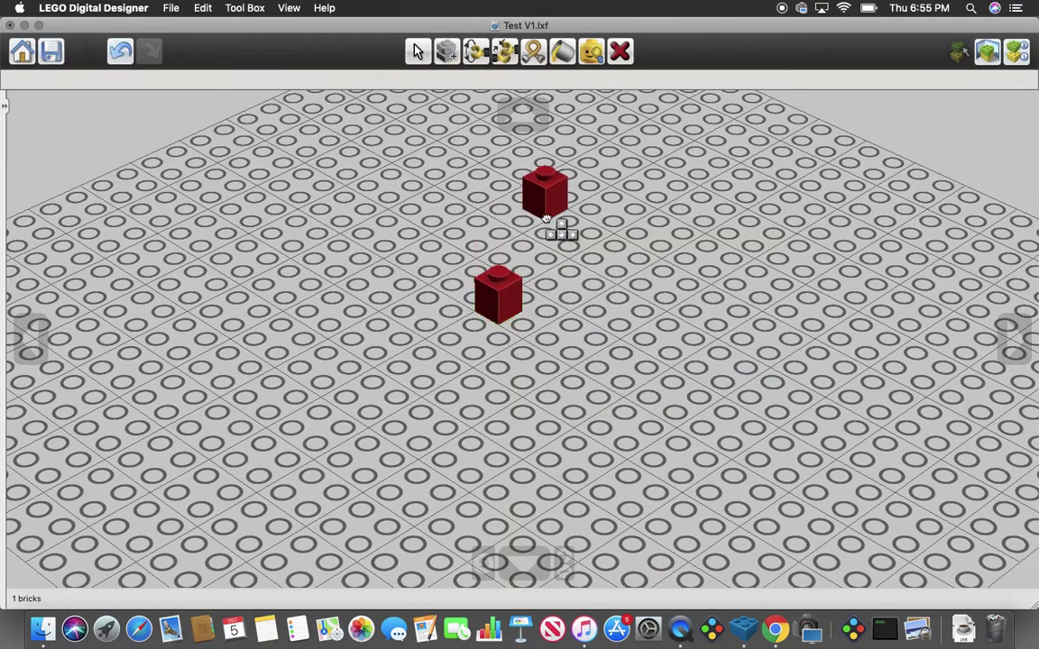
{"action": "left_click", "coordinate": [566, 212]}
{"action": "left_click", "coordinate": [562, 51]}
{"action": "left_click", "coordinate": [570, 181]}
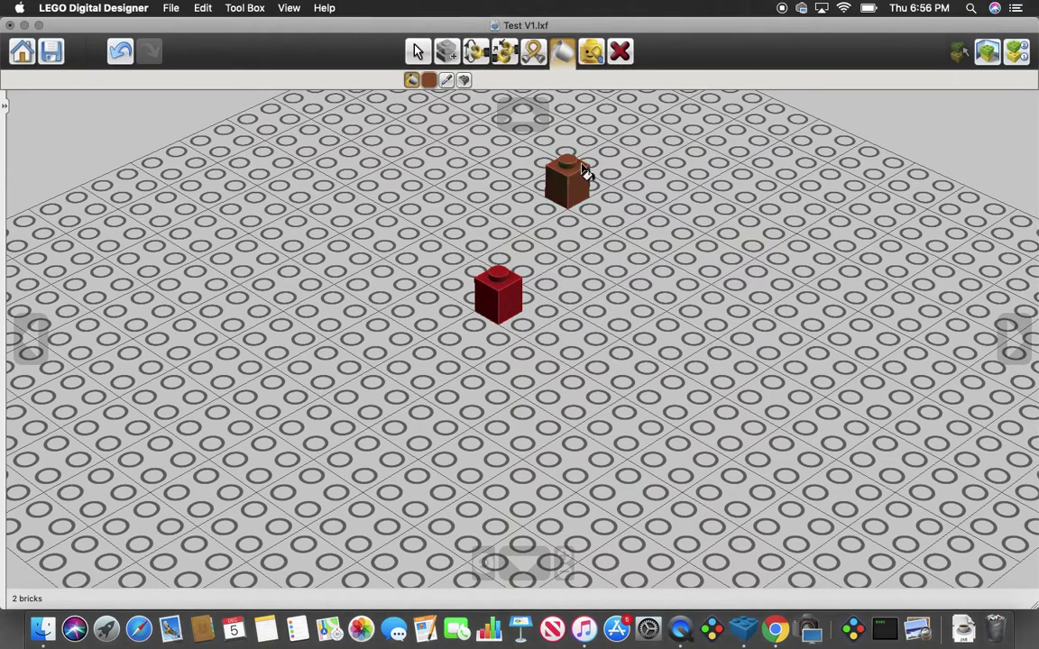
Step: Delete the red brick from Test V1 and switch back to single selection
{"action": "left_click", "coordinate": [619, 51]}
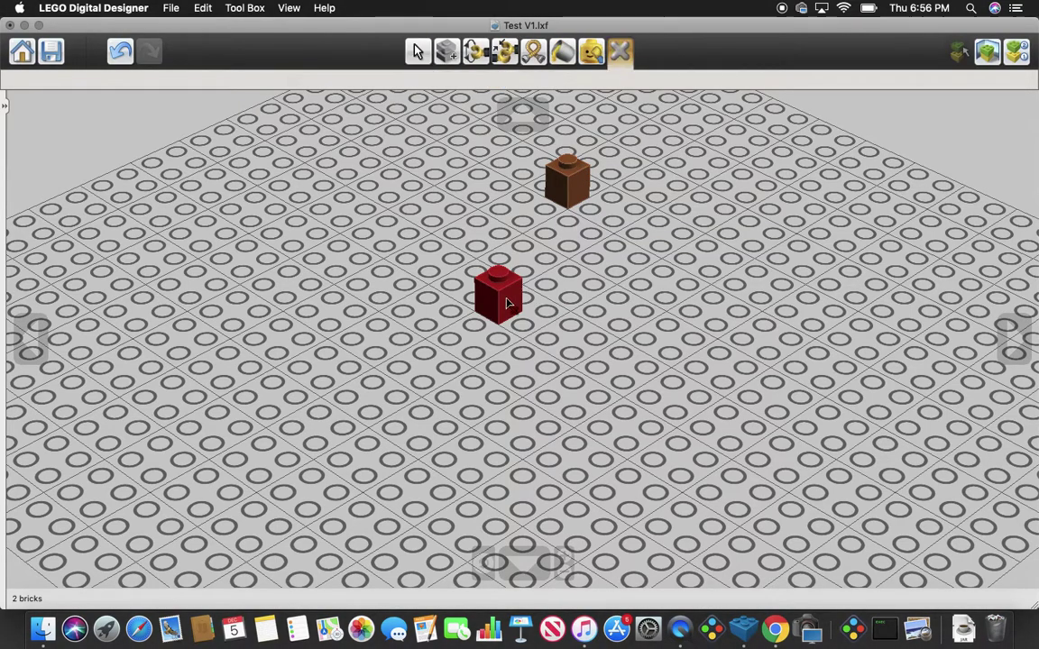
{"action": "left_click", "coordinate": [498, 294]}
{"action": "left_click", "coordinate": [417, 51]}
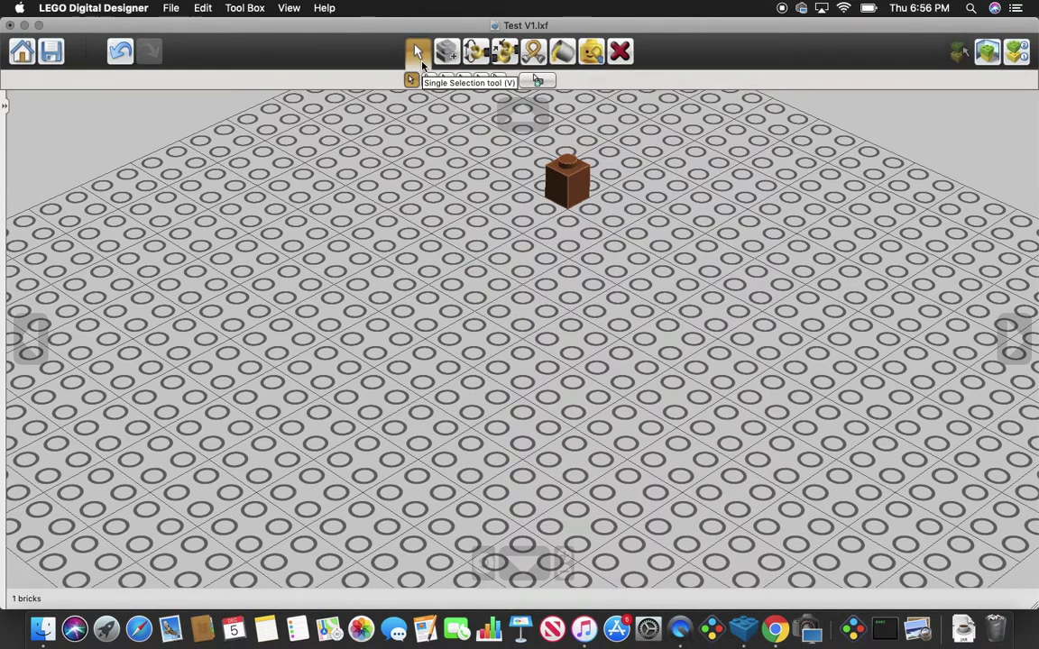
Step: Save Test V1 over the existing file and reopen it from the welcome screen
{"action": "left_click", "coordinate": [51, 47]}
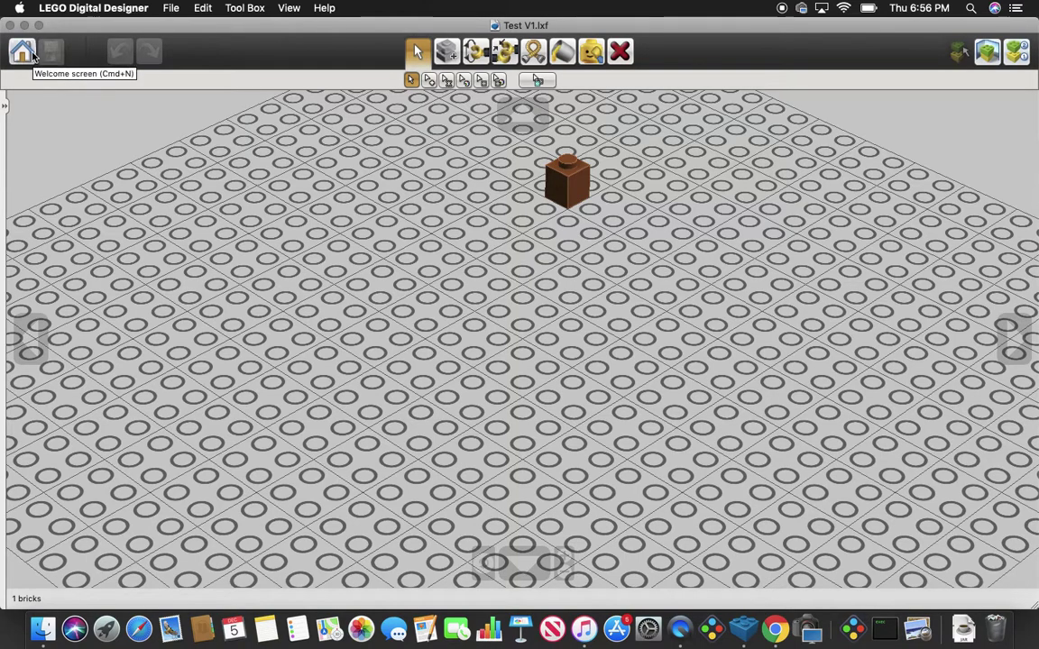
{"action": "left_click", "coordinate": [30, 54]}
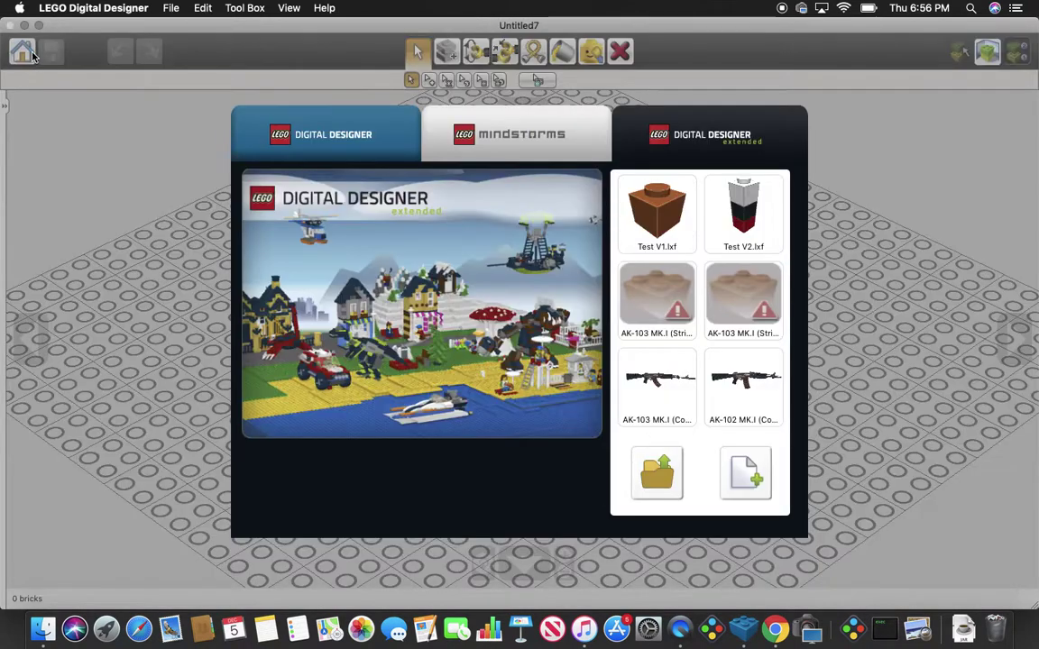
{"action": "left_click", "coordinate": [648, 231]}
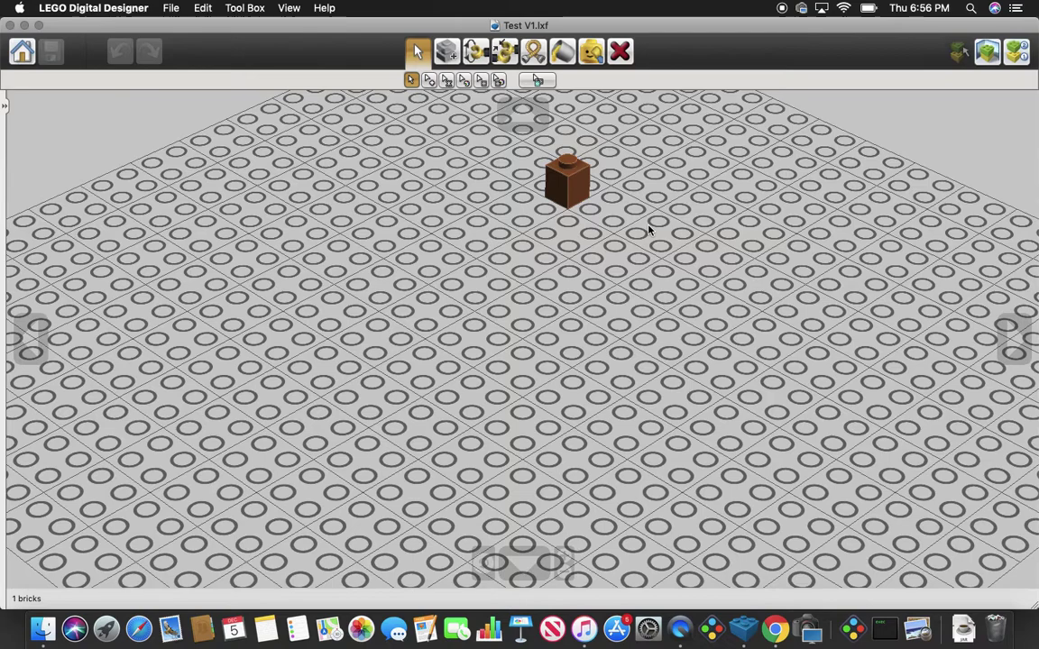
Step: Examine the Save As dialog's name and location settings for Test V1, and close it without saving
{"action": "left_click", "coordinate": [171, 8]}
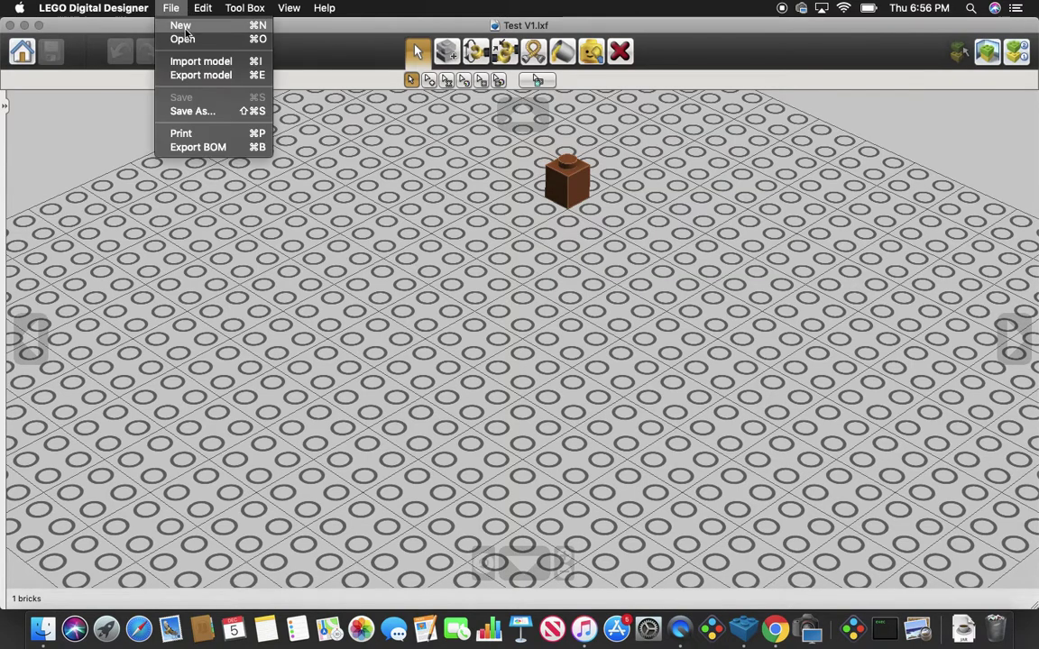
{"action": "left_click", "coordinate": [193, 111]}
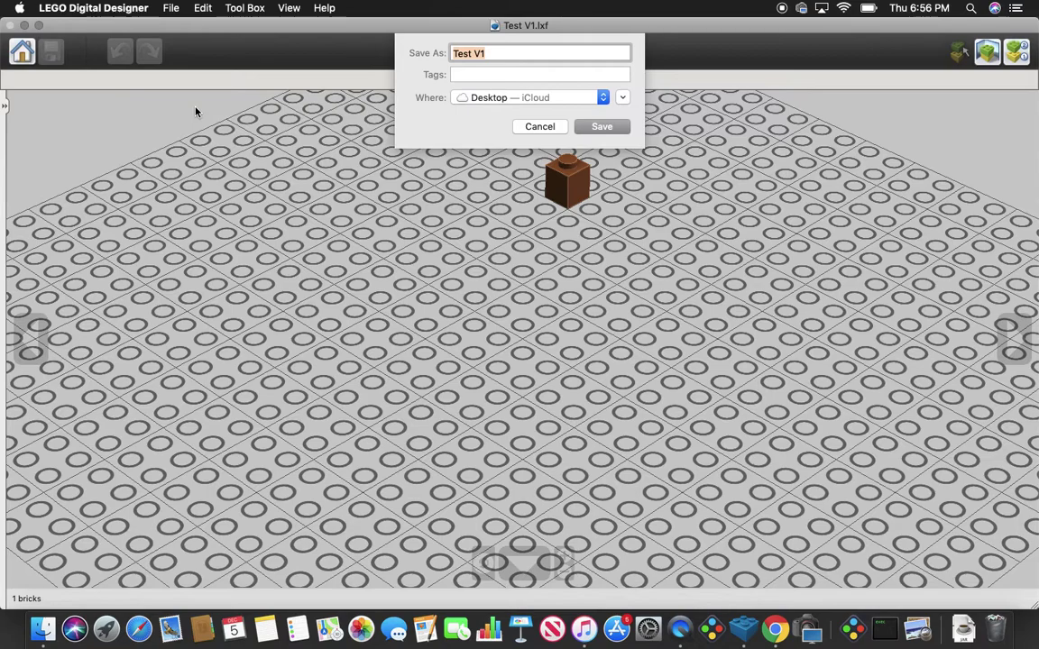
{"action": "left_click", "coordinate": [532, 126]}
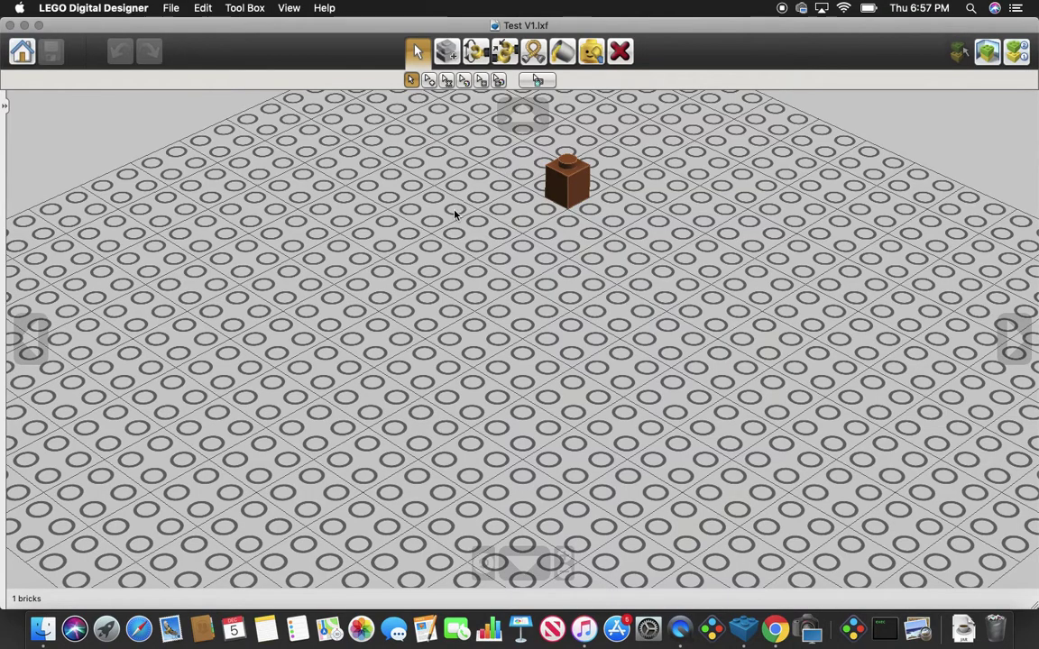
Step: Move the brown brick toward the baseplate's left corner, and save Test V1 before returning to the welcome screen
{"action": "scroll", "coordinate": [455, 214], "scroll_direction": "down", "scroll_amount": 5}
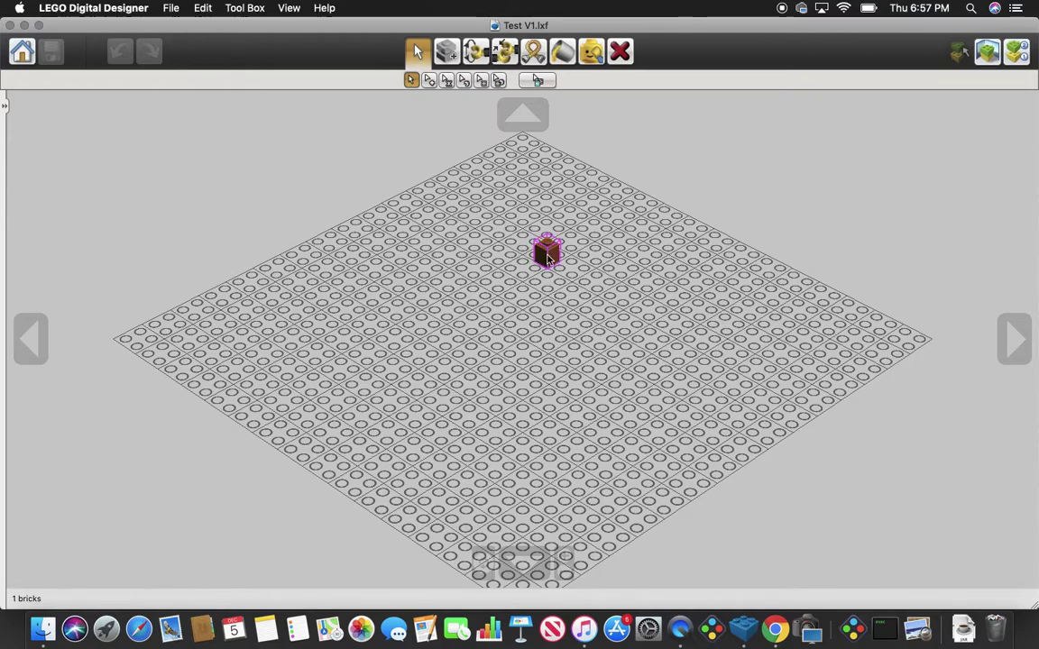
{"action": "left_click_drag", "start_coordinate": [547, 256], "coordinate": [314, 369]}
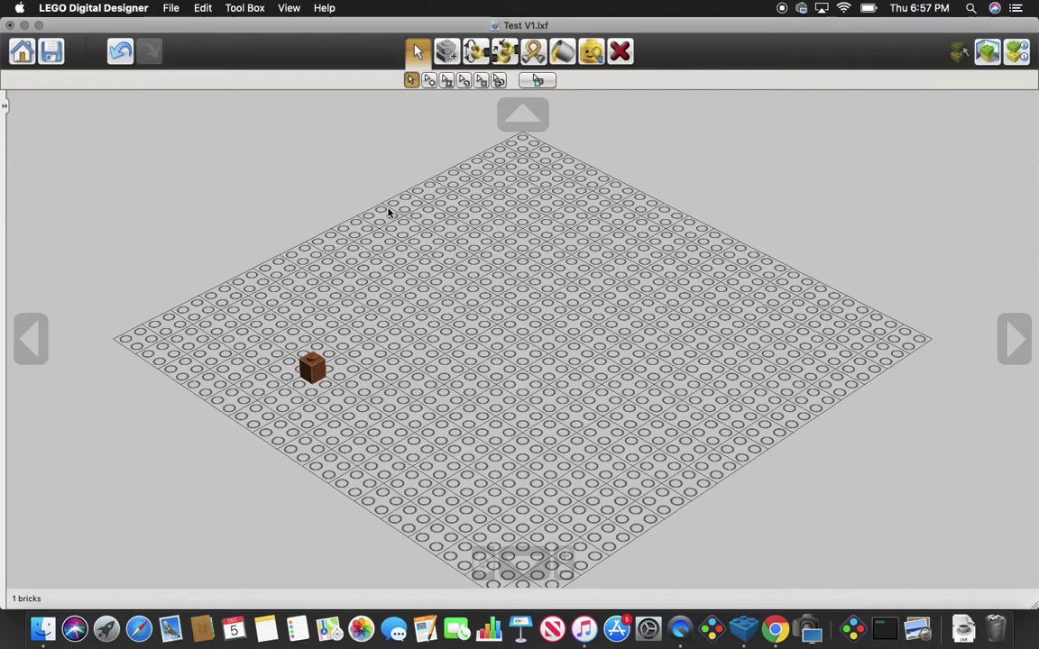
{"action": "left_click", "coordinate": [51, 51]}
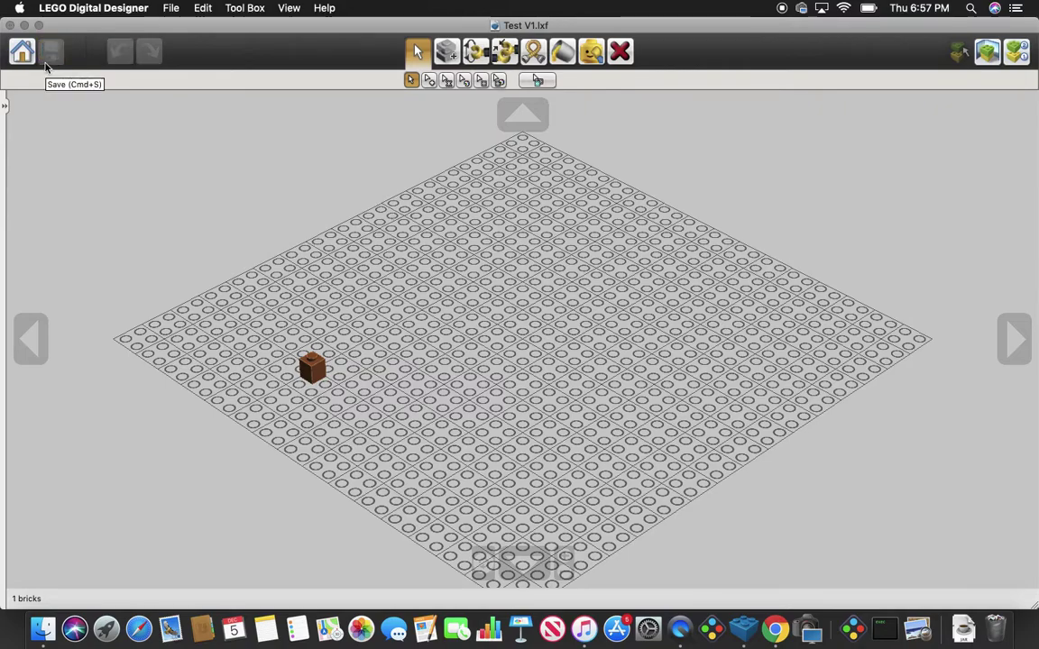
{"action": "left_click", "coordinate": [34, 57]}
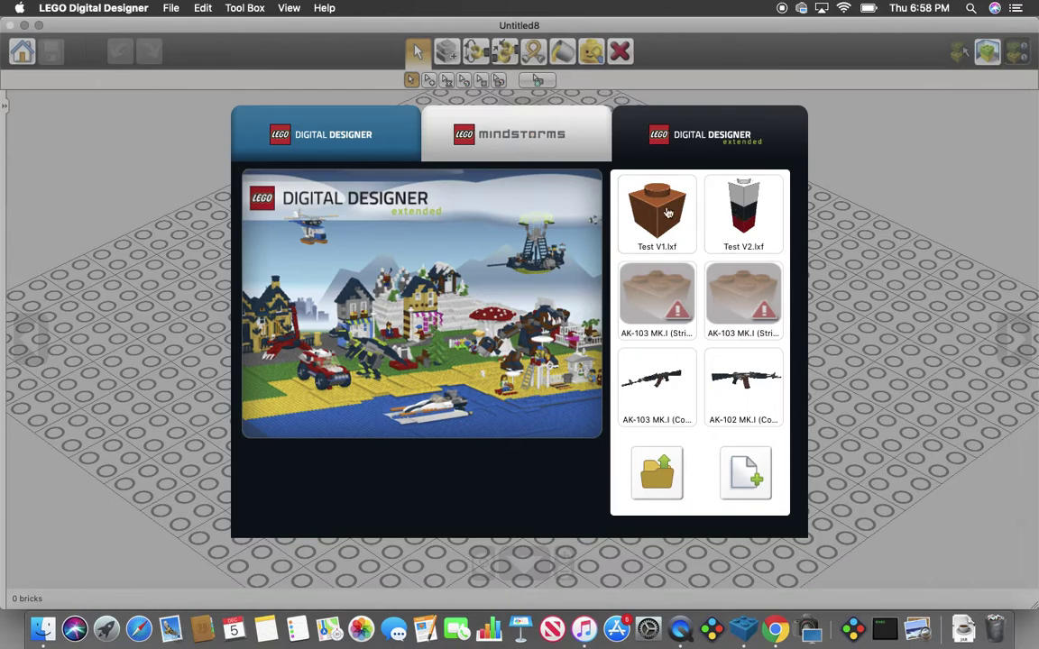
Step: Reopen Test V1, shift the brown brick slightly nearer the left corner, and save it with the view panned off the brick
{"action": "left_click", "coordinate": [618, 193]}
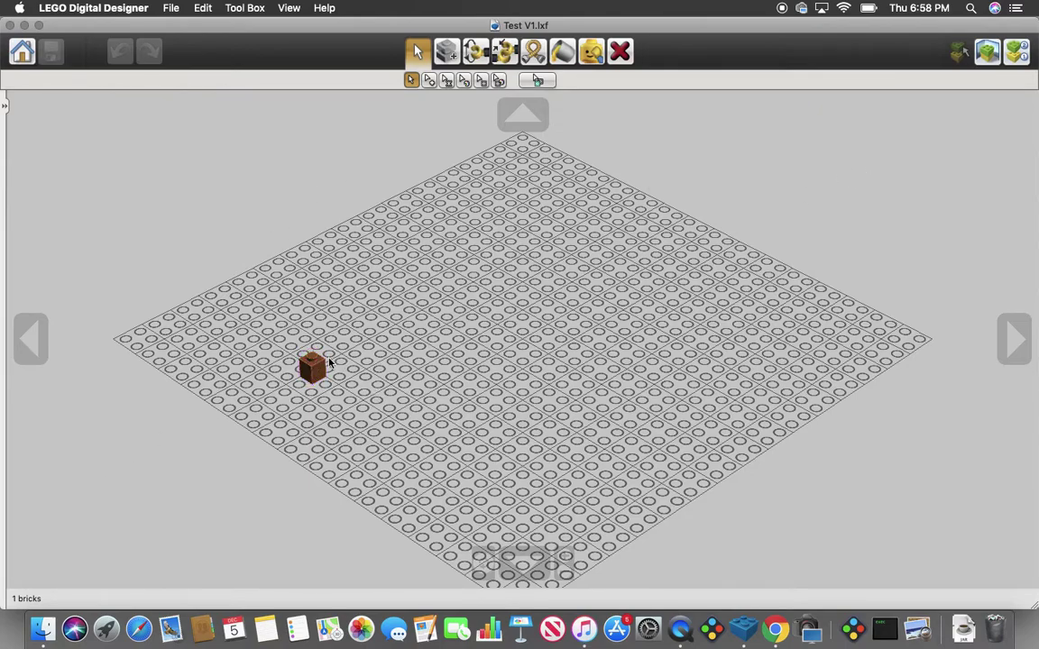
{"action": "left_click_drag", "start_coordinate": [312, 365], "coordinate": [284, 382]}
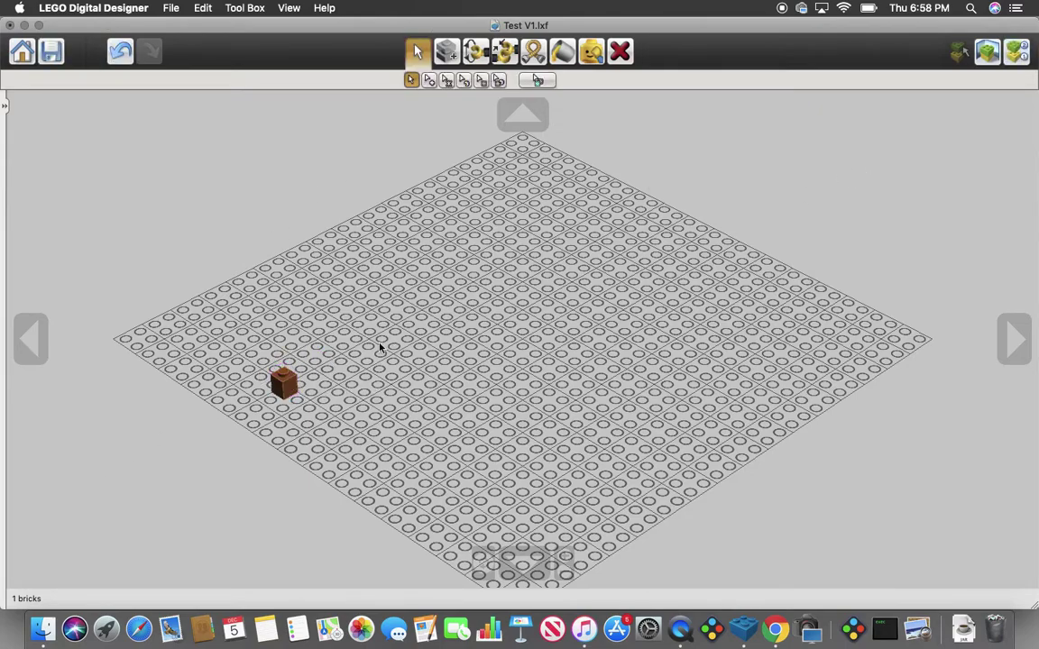
{"action": "right_click_drag", "start_coordinate": [507, 241], "coordinate": [4, 218], "text": "shift"}
{"action": "left_click", "coordinate": [54, 52]}
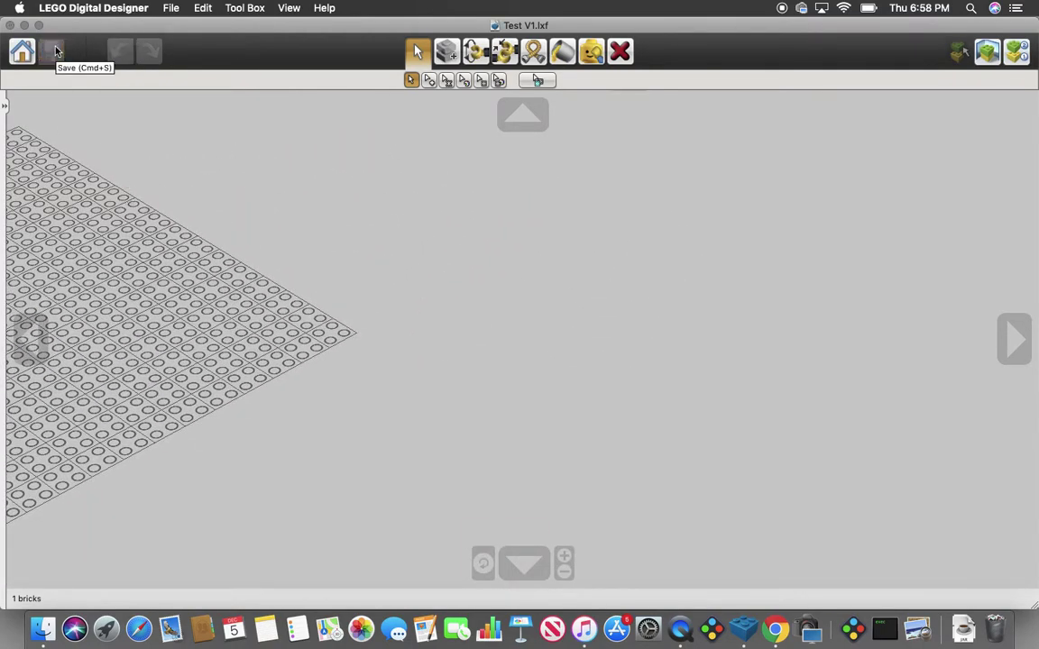
{"action": "left_click", "coordinate": [23, 51]}
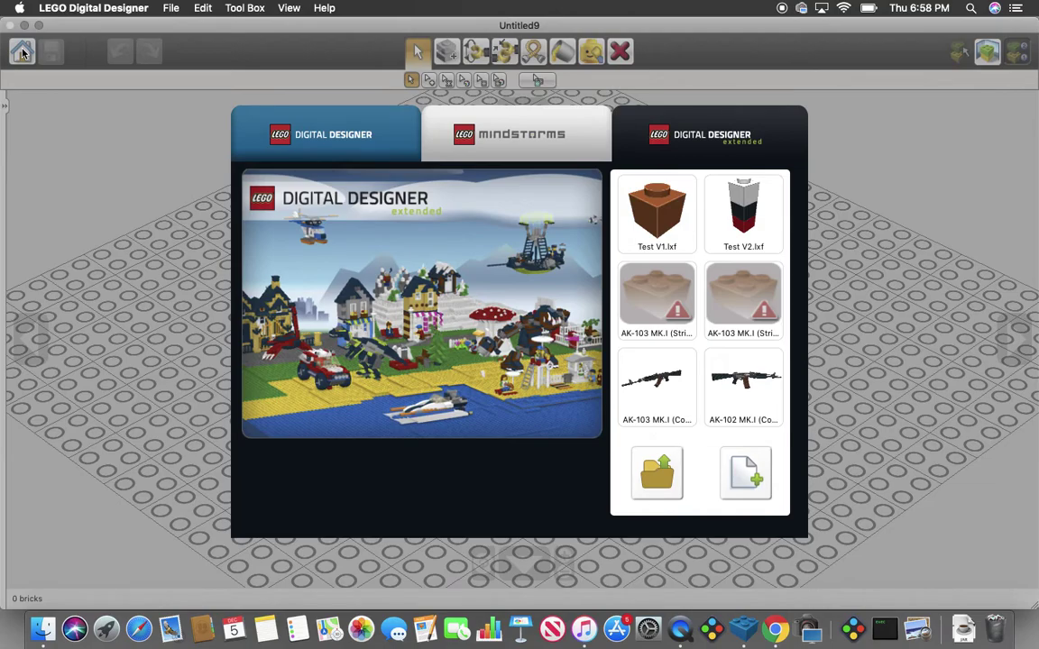
Step: Open Test V2 and then Test V1 from the welcome screen to compare their saved views
{"action": "left_click", "coordinate": [732, 225]}
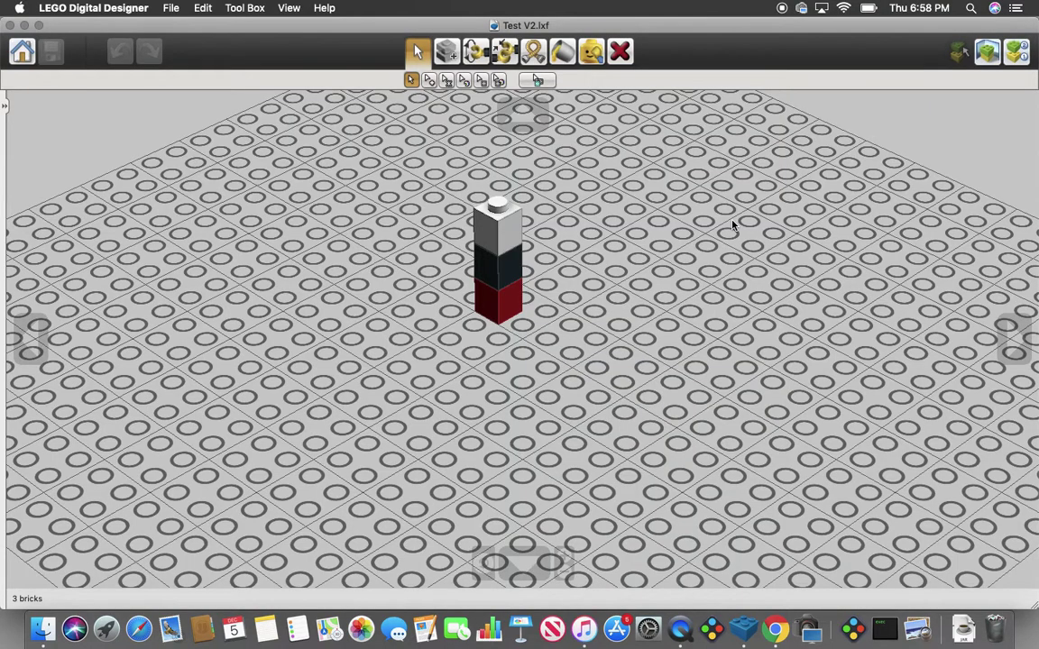
{"action": "left_click", "coordinate": [23, 51]}
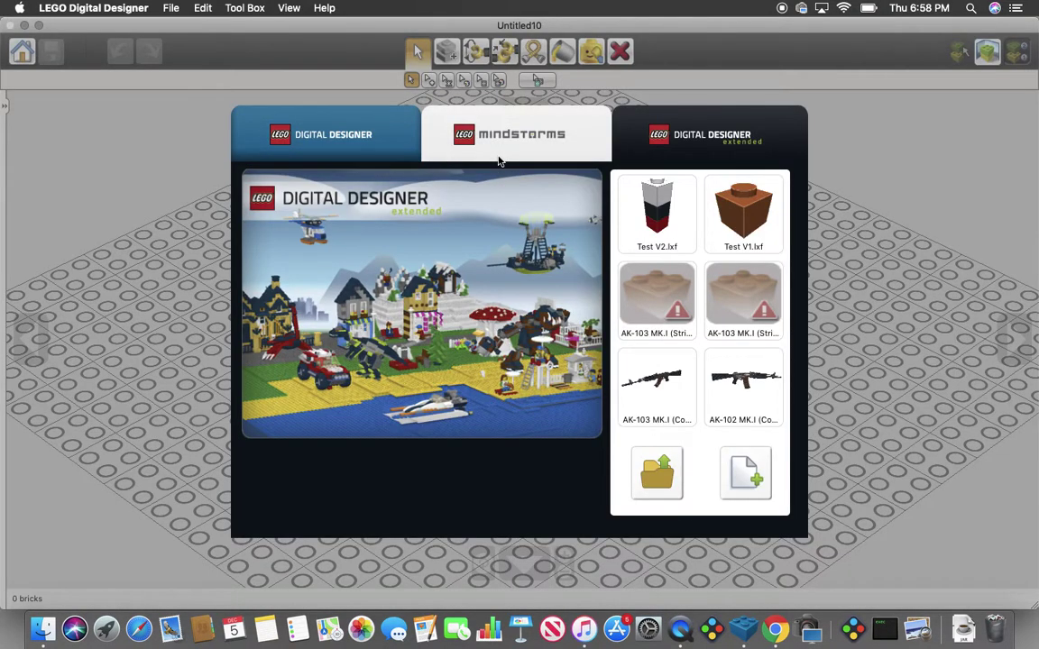
{"action": "left_click", "coordinate": [721, 228]}
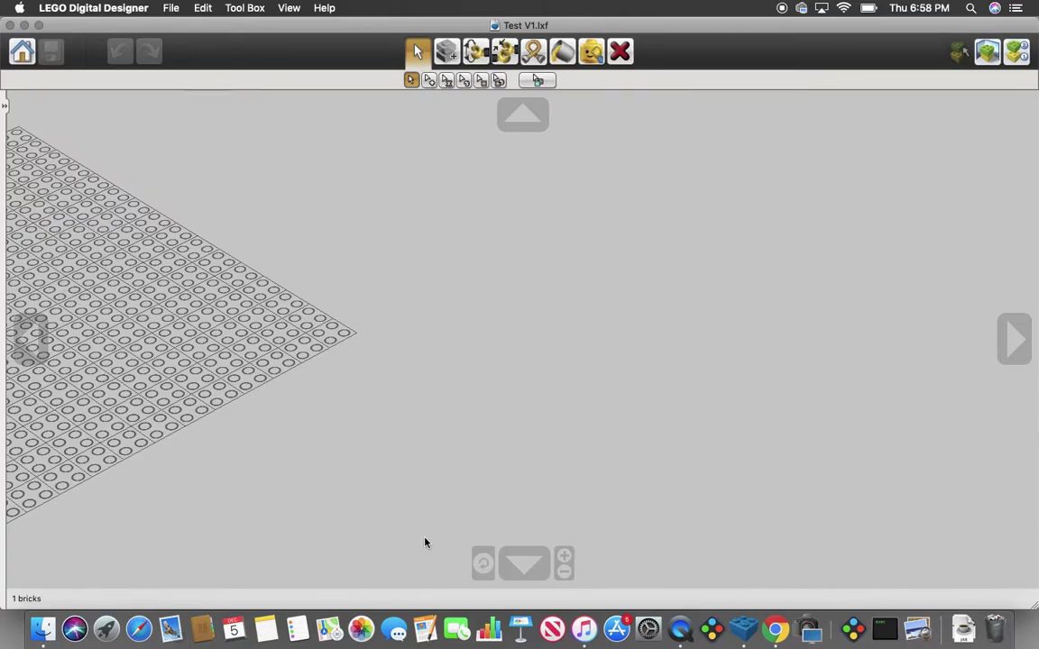
Step: Reset the Test V1 camera to centre on the brown brick and zoom out to show the whole baseplate
{"action": "left_click", "coordinate": [484, 563]}
{"action": "scroll", "coordinate": [443, 439], "scroll_direction": "down", "scroll_amount": 5}
{"action": "scroll", "coordinate": [443, 439], "scroll_direction": "down", "scroll_amount": 5}
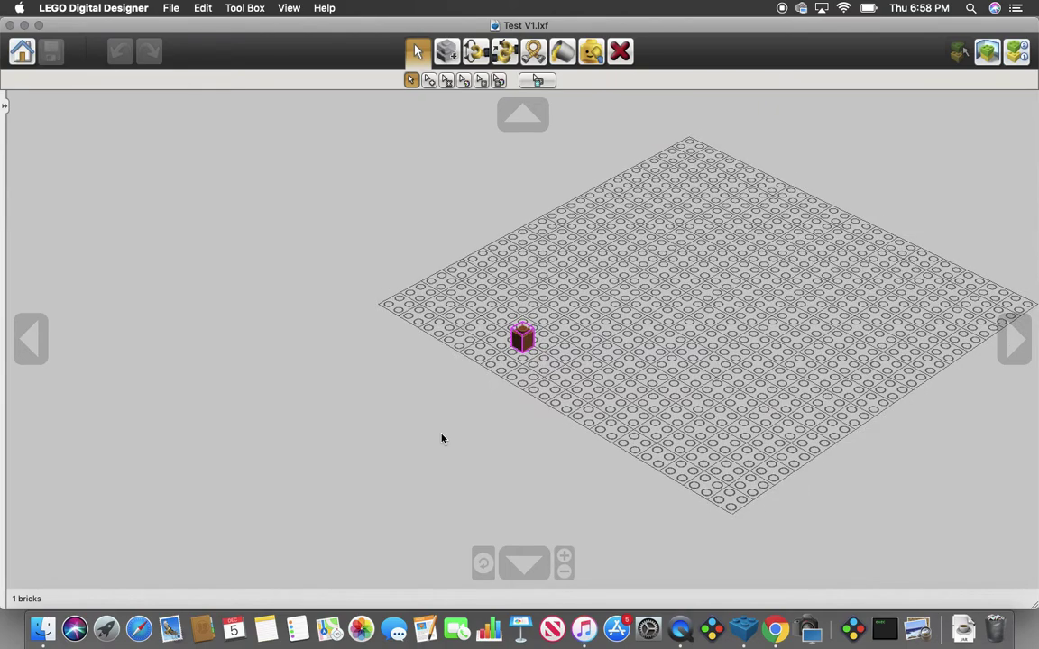
{"action": "key", "text": "ctrl+Right"}
{"action": "key", "text": "ctrl+Left"}
Step: Open AK-103 MK.I (Strike Industries Handguard)(Complete V2).lxf from the AK Strike Industries Handguard desktop folder
{"action": "left_click", "coordinate": [170, 8]}
{"action": "left_click", "coordinate": [181, 38]}
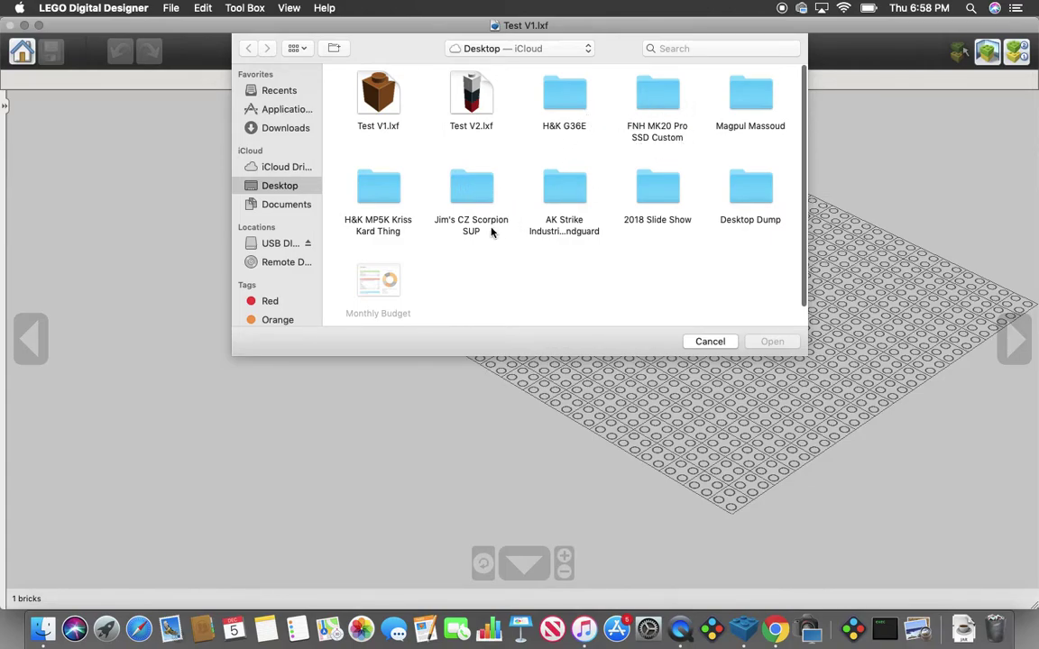
{"action": "double_click", "coordinate": [566, 187]}
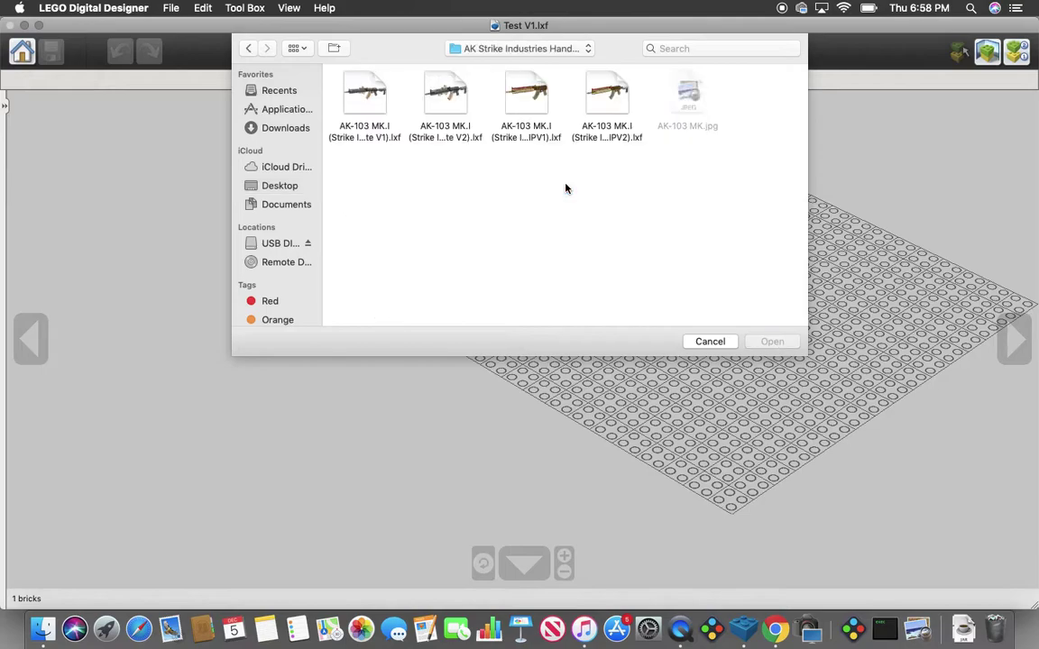
{"action": "double_click", "coordinate": [445, 95]}
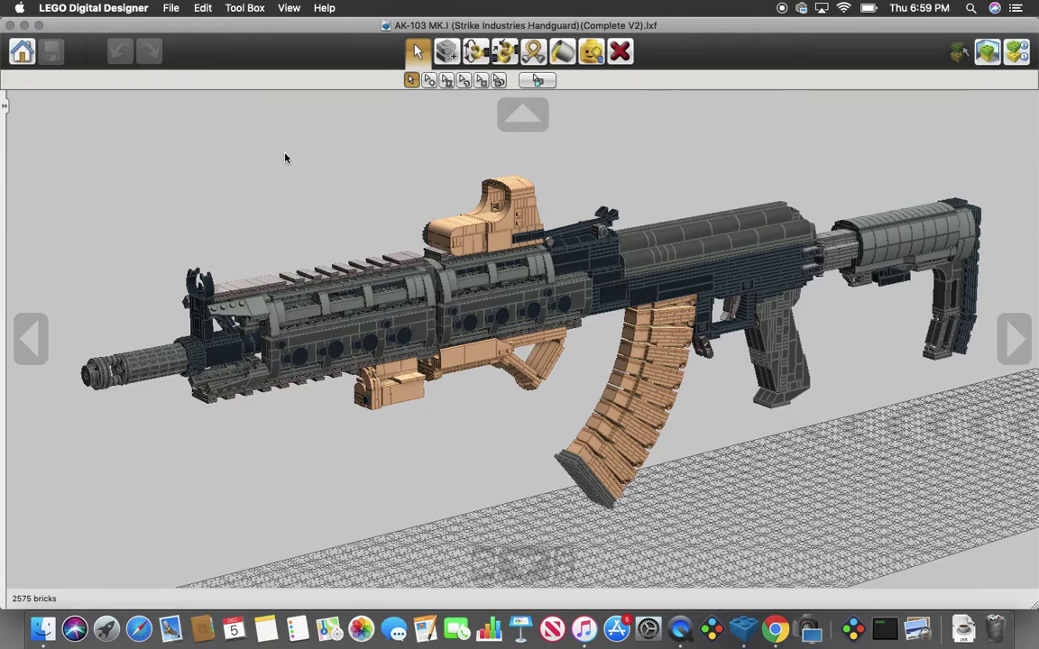
{"action": "scroll", "coordinate": [285, 158], "scroll_direction": "up", "scroll_amount": 8}
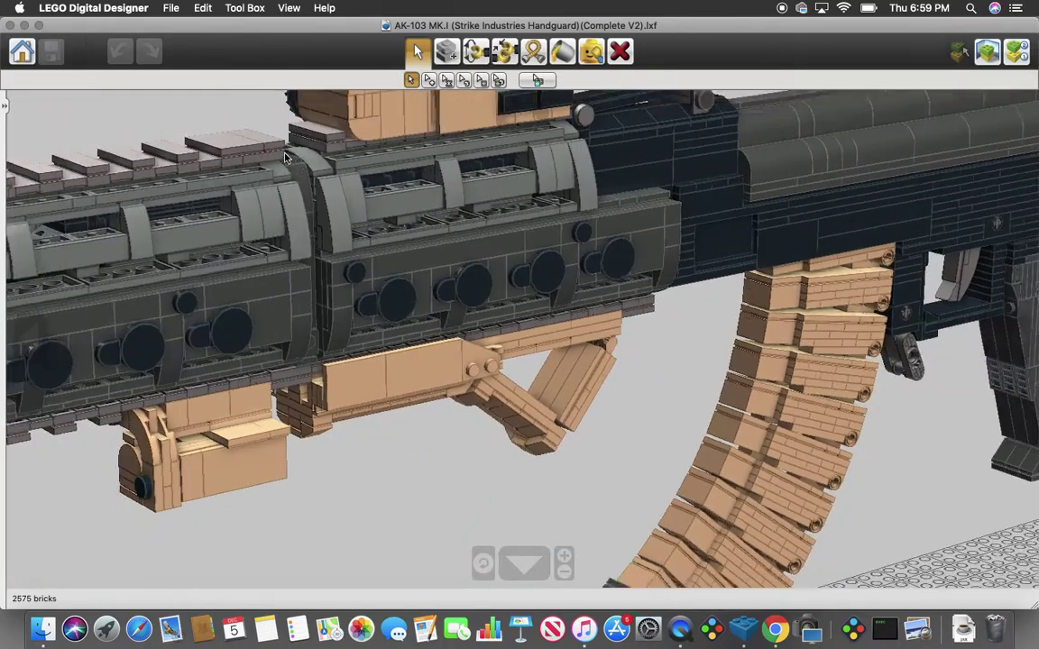
{"action": "scroll", "coordinate": [285, 158], "scroll_direction": "down", "scroll_amount": 10}
Step: Select and slightly shift the whole AK-103 model, and save it zoomed in on the dark receiver bricks before returning to the welcome screen
{"action": "key", "text": "super+a"}
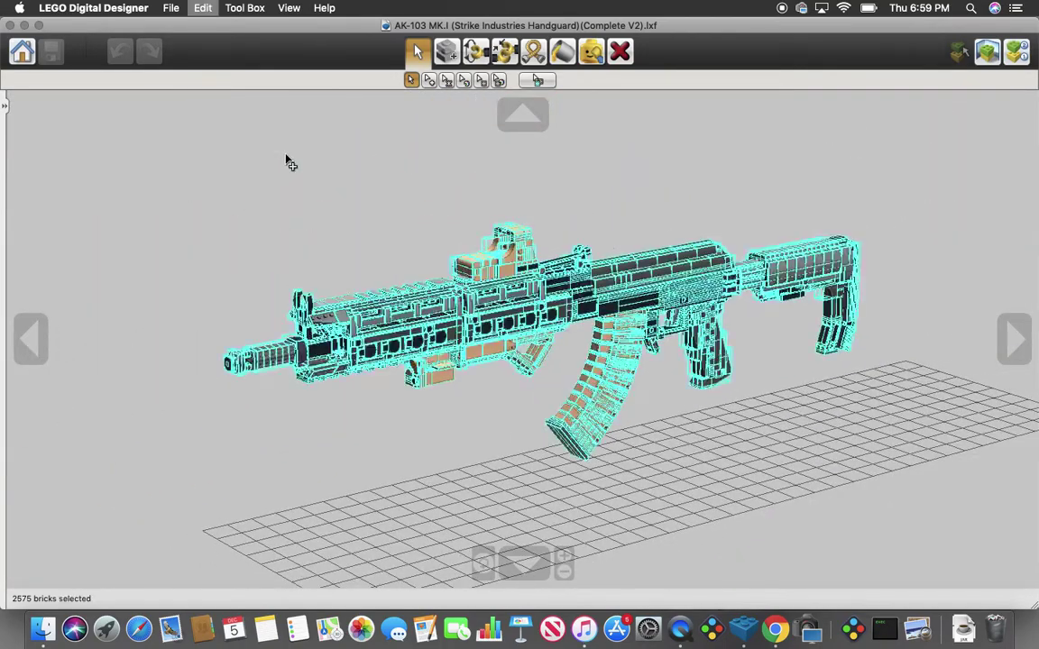
{"action": "left_click", "coordinate": [555, 274]}
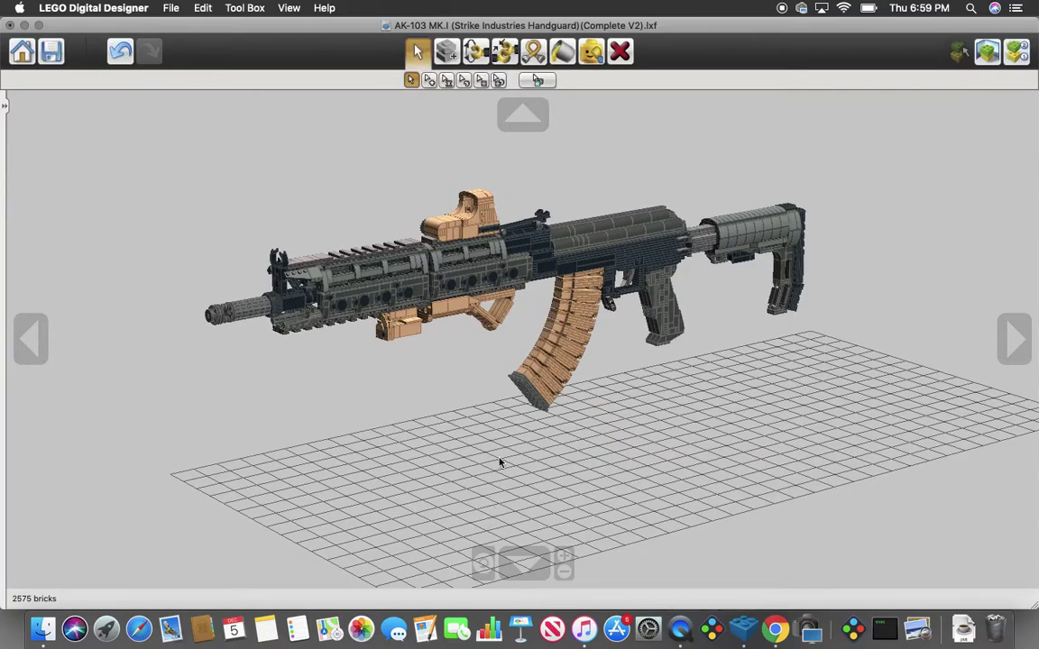
{"action": "scroll", "coordinate": [646, 170], "scroll_direction": "up", "scroll_amount": 3}
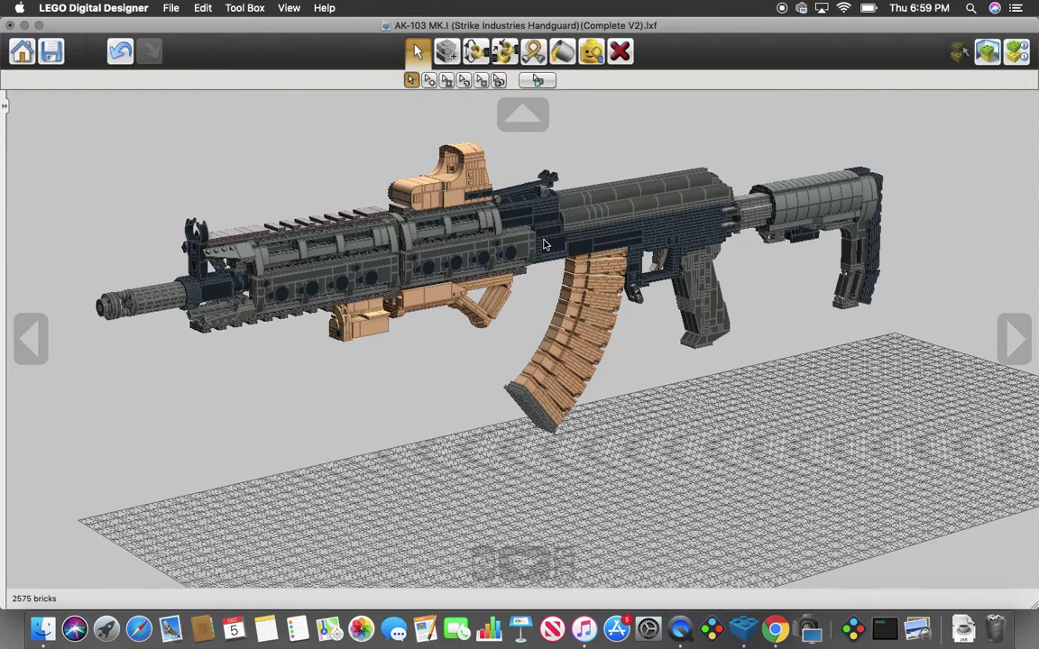
{"action": "scroll", "coordinate": [544, 244], "scroll_direction": "up", "scroll_amount": 3}
{"action": "scroll", "coordinate": [544, 244], "scroll_direction": "up", "scroll_amount": 5}
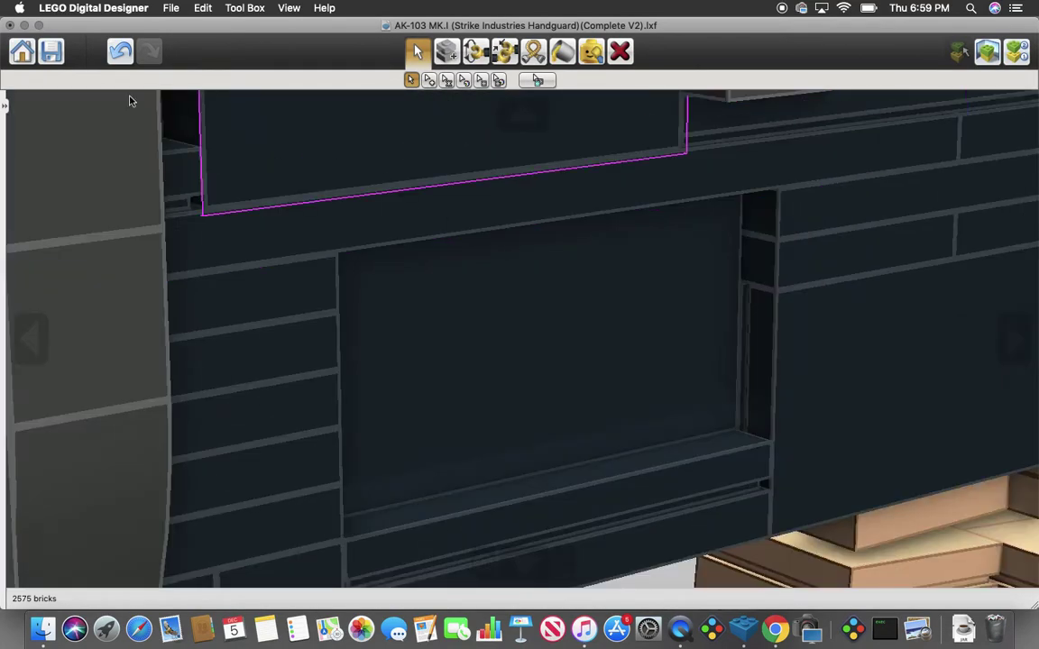
{"action": "left_click", "coordinate": [27, 58]}
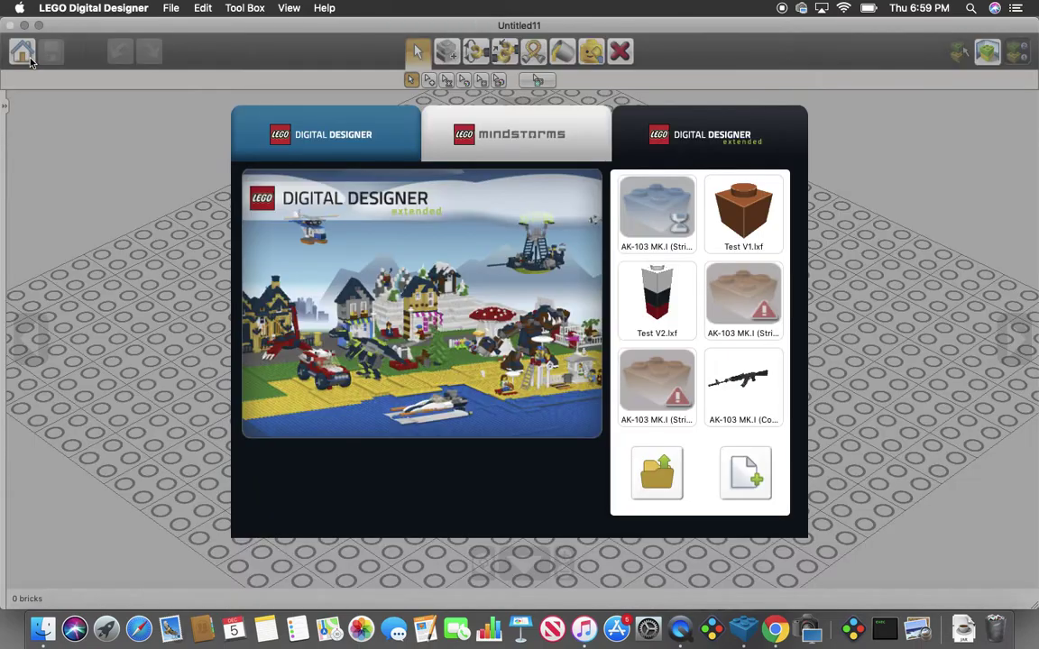
Step: Try to reopen the AK-103 model from the welcome screen, and relaunch LEGO Digital Designer, dismissing the problem report
{"action": "left_click", "coordinate": [649, 213]}
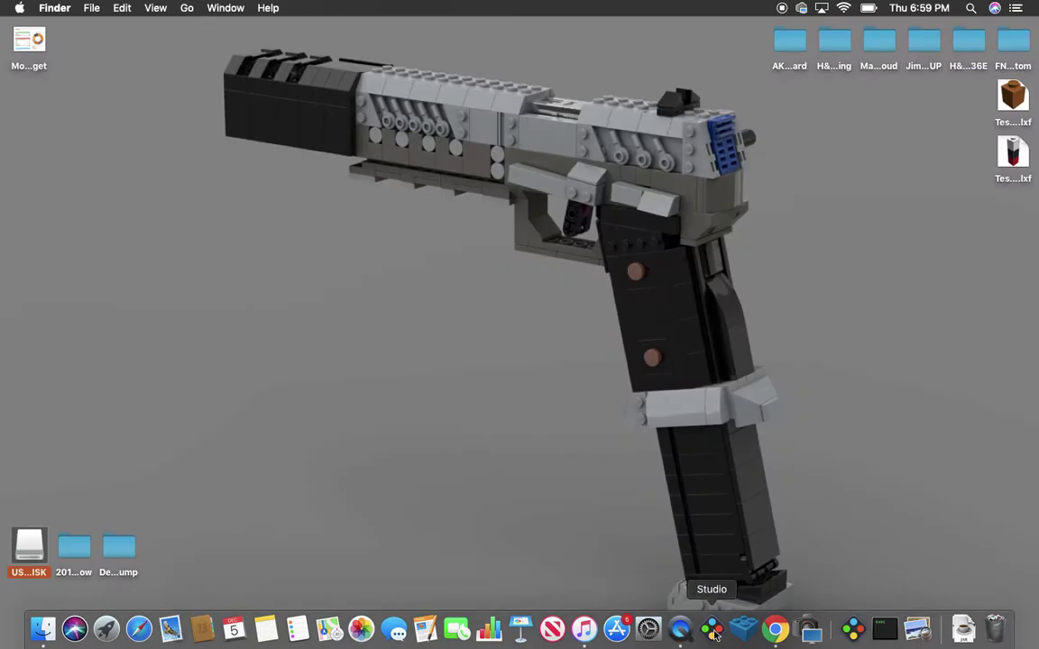
{"action": "left_click", "coordinate": [743, 629]}
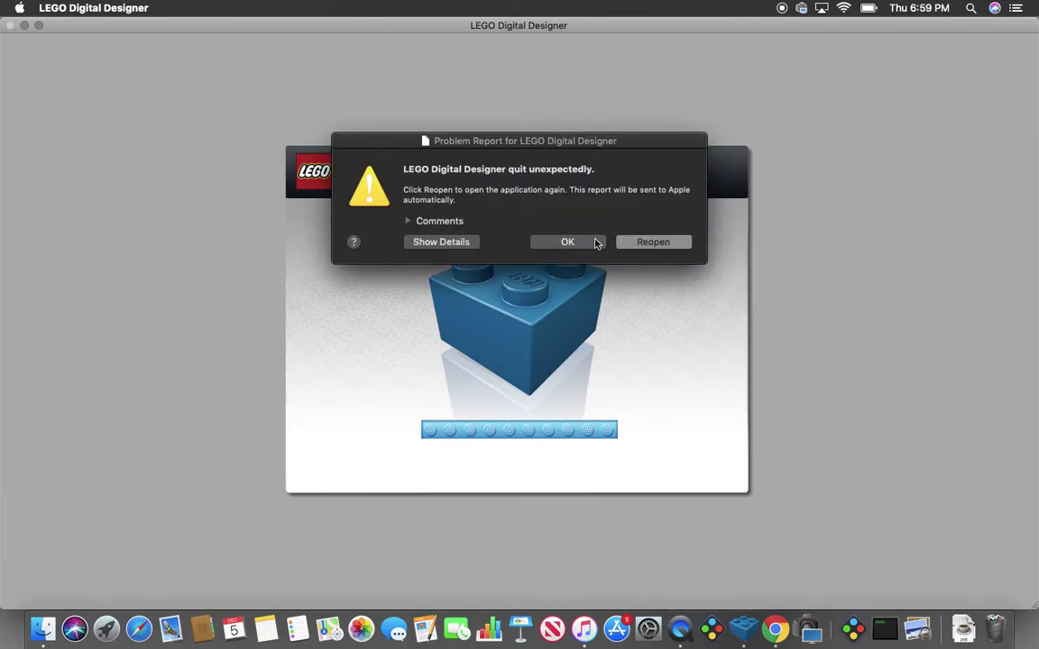
{"action": "left_click", "coordinate": [595, 242]}
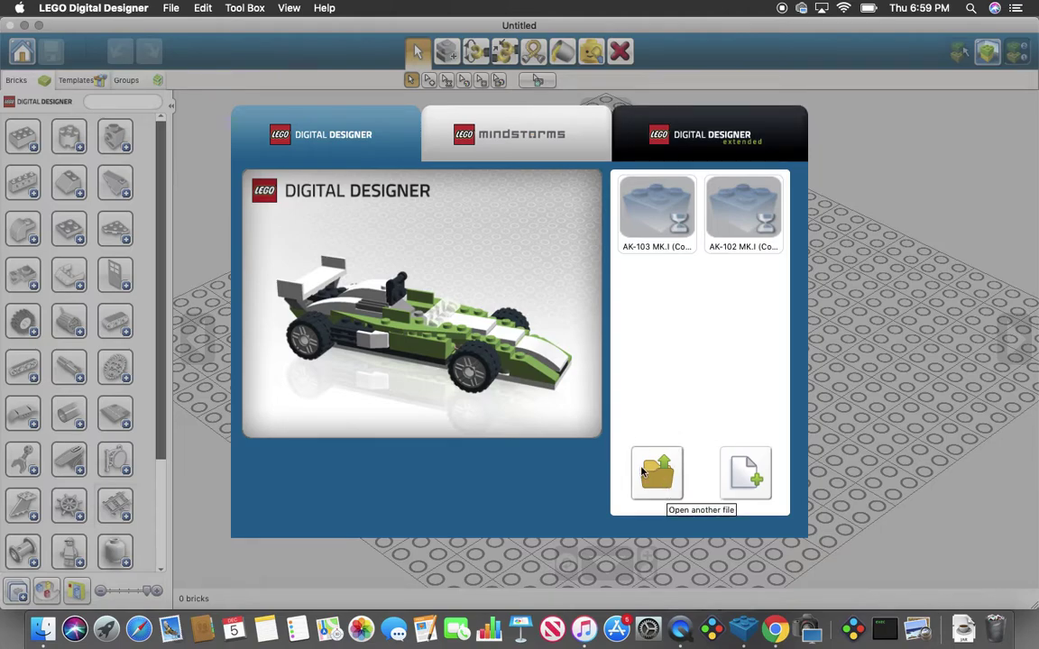
Step: Reopen the AK-103 MK.I Complete V2 file from the AK Strike Industries Handguard folder
{"action": "left_click", "coordinate": [643, 473]}
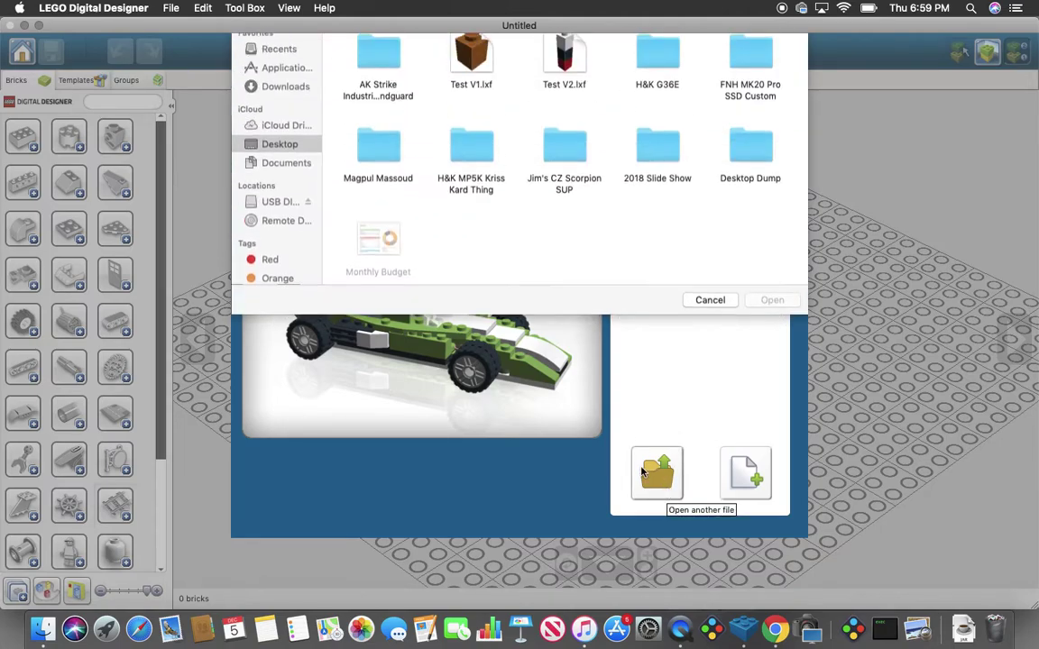
{"action": "left_click", "coordinate": [387, 96]}
{"action": "double_click", "coordinate": [387, 96]}
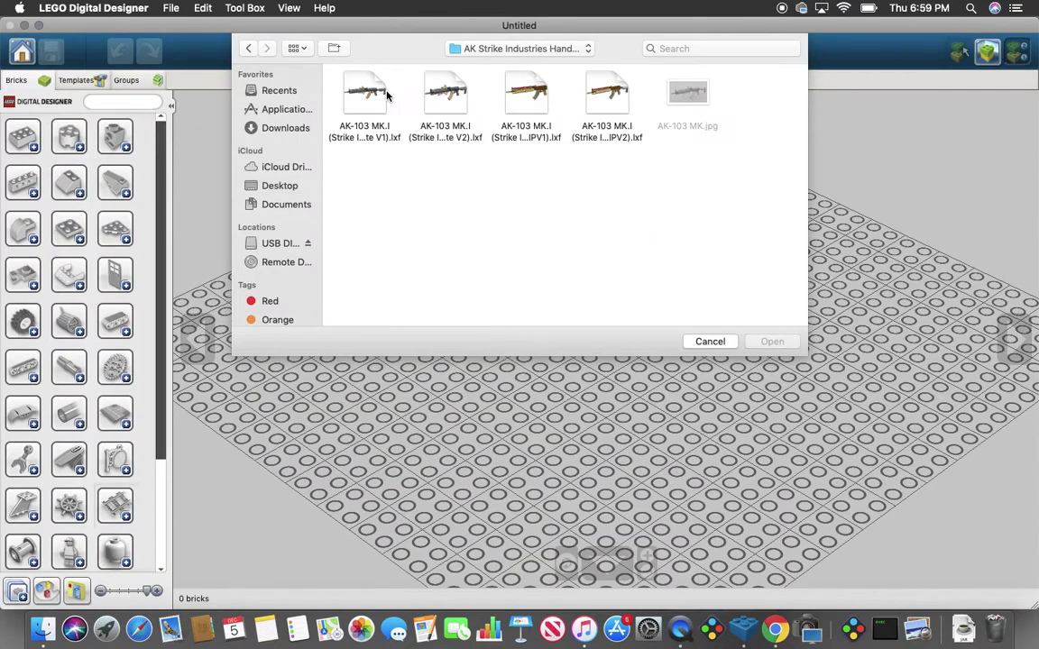
{"action": "double_click", "coordinate": [447, 90]}
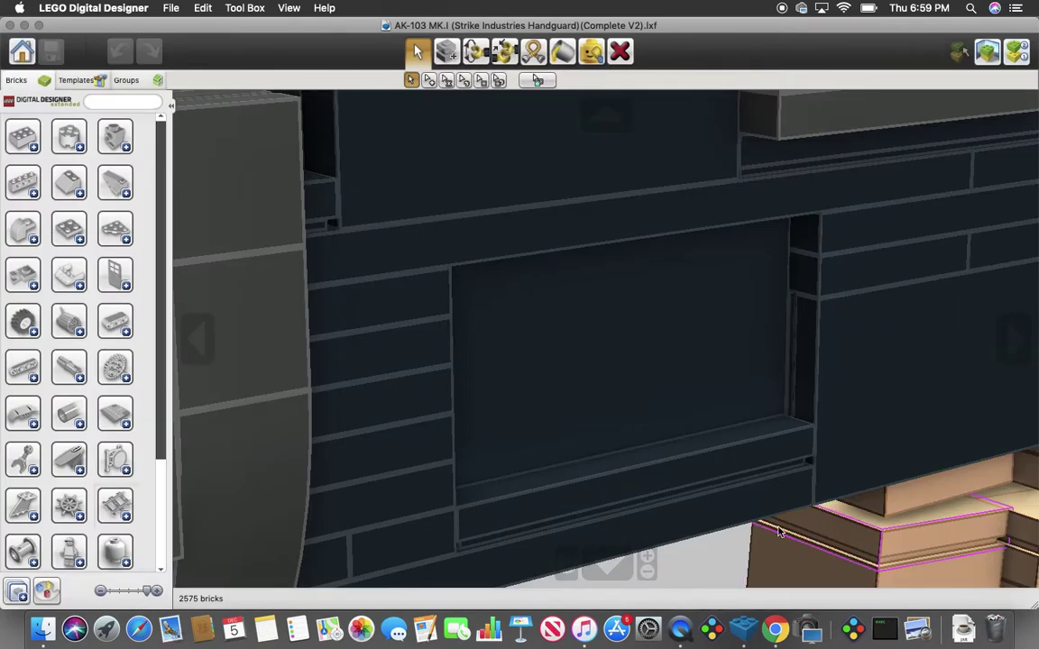
Step: Shift the whole AK-103 model slightly, and save it over the existing file with the full model framed and the brick palette hidden
{"action": "scroll", "coordinate": [489, 535], "scroll_direction": "down", "scroll_amount": 10}
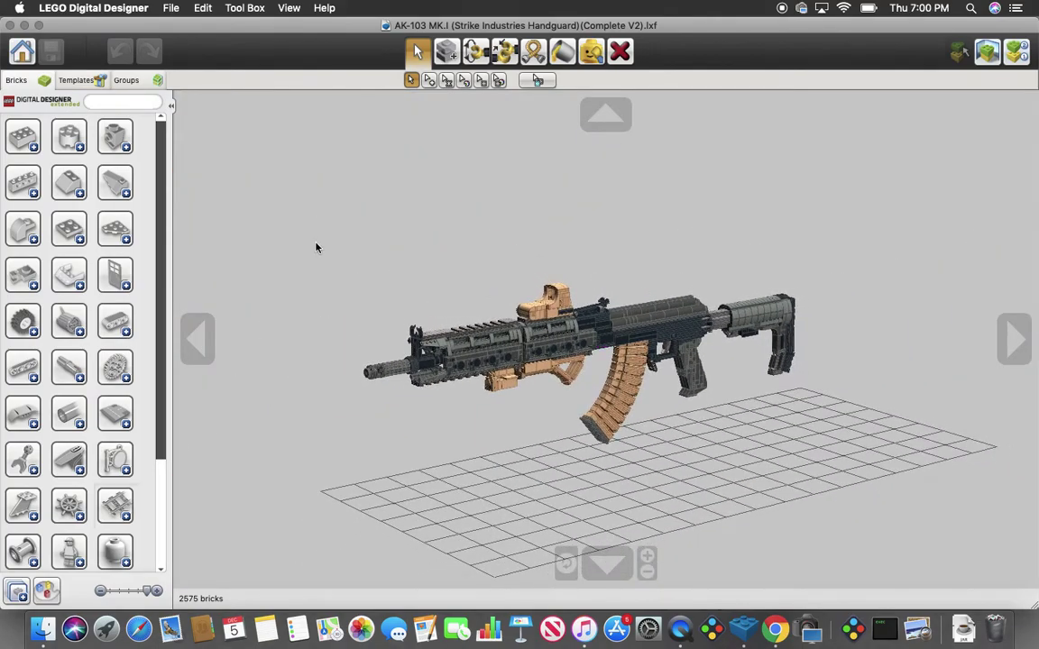
{"action": "left_click_drag", "start_coordinate": [298, 235], "coordinate": [831, 466]}
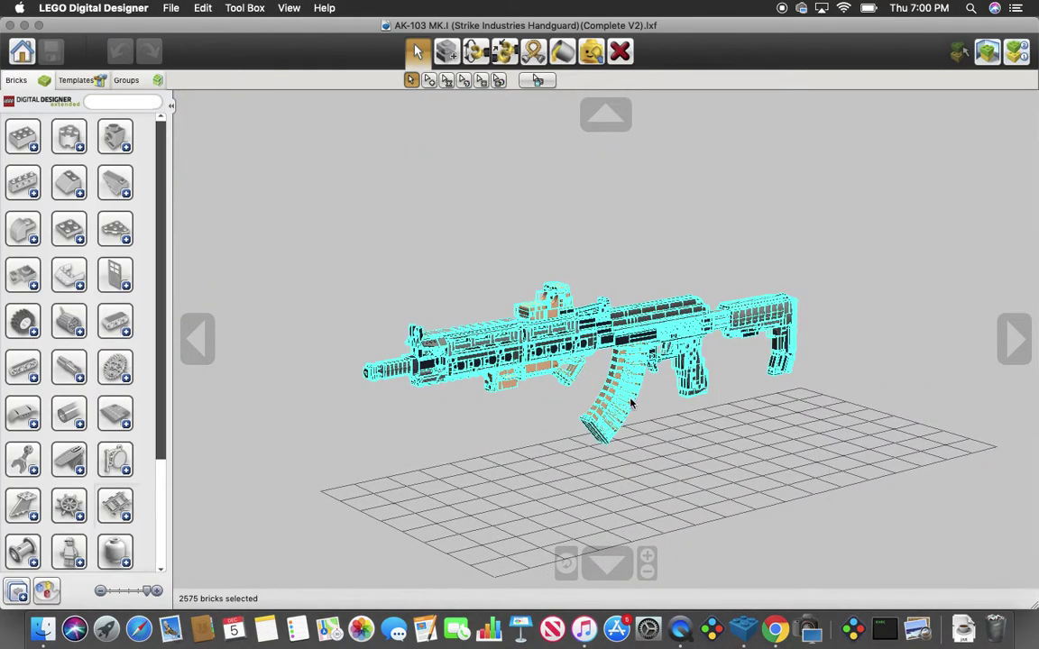
{"action": "left_click_drag", "start_coordinate": [621, 436], "coordinate": [628, 451]}
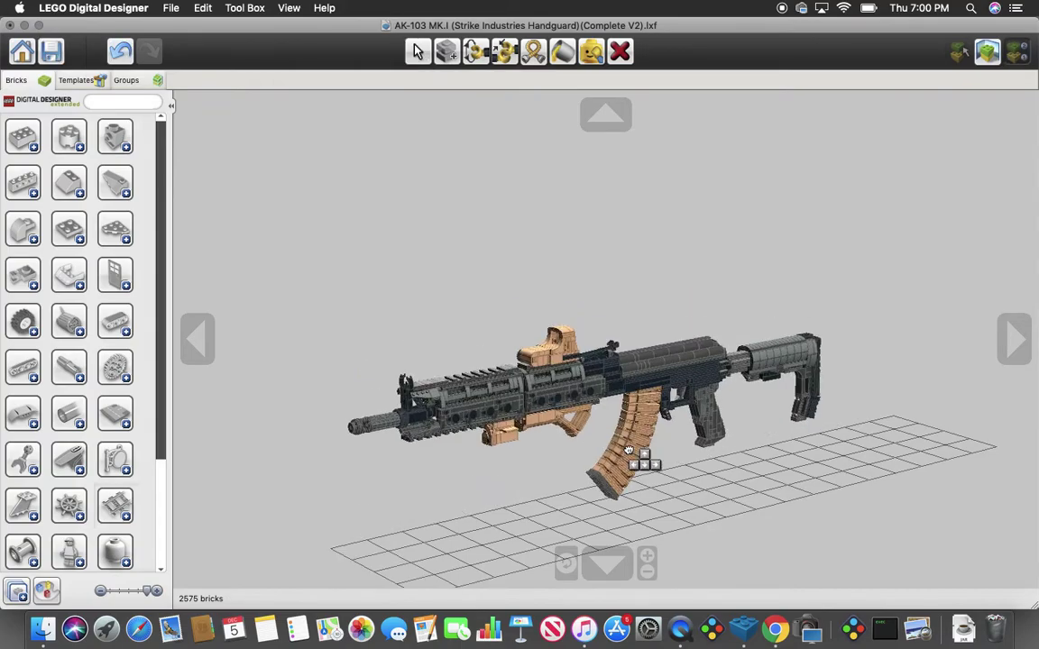
{"action": "scroll", "coordinate": [557, 447], "scroll_direction": "up", "scroll_amount": 3}
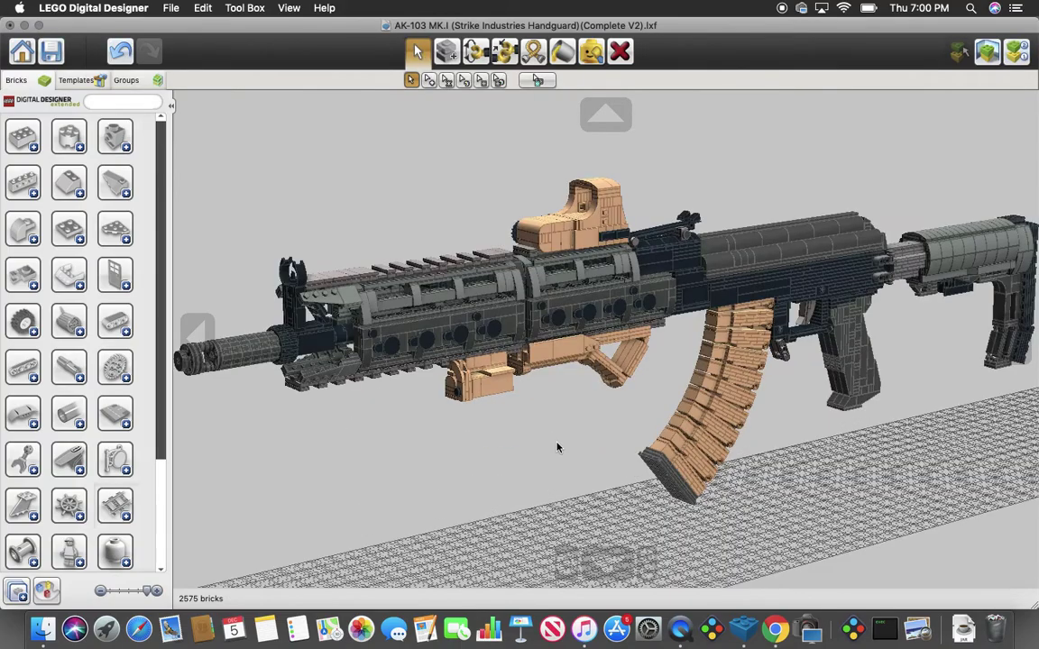
{"action": "left_click", "coordinate": [167, 104]}
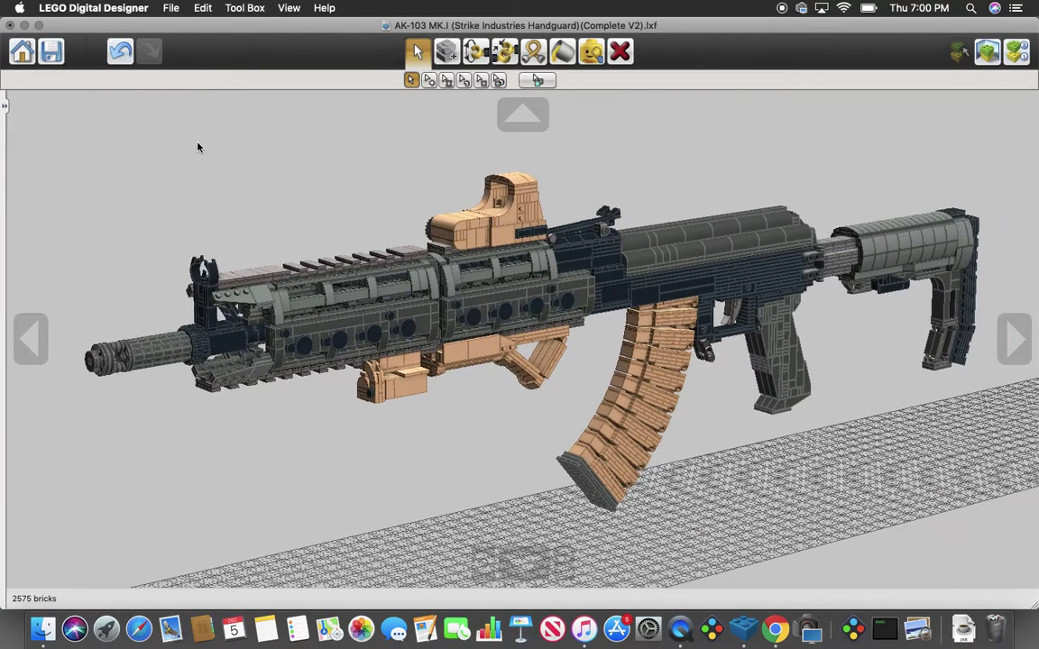
{"action": "left_click", "coordinate": [52, 51]}
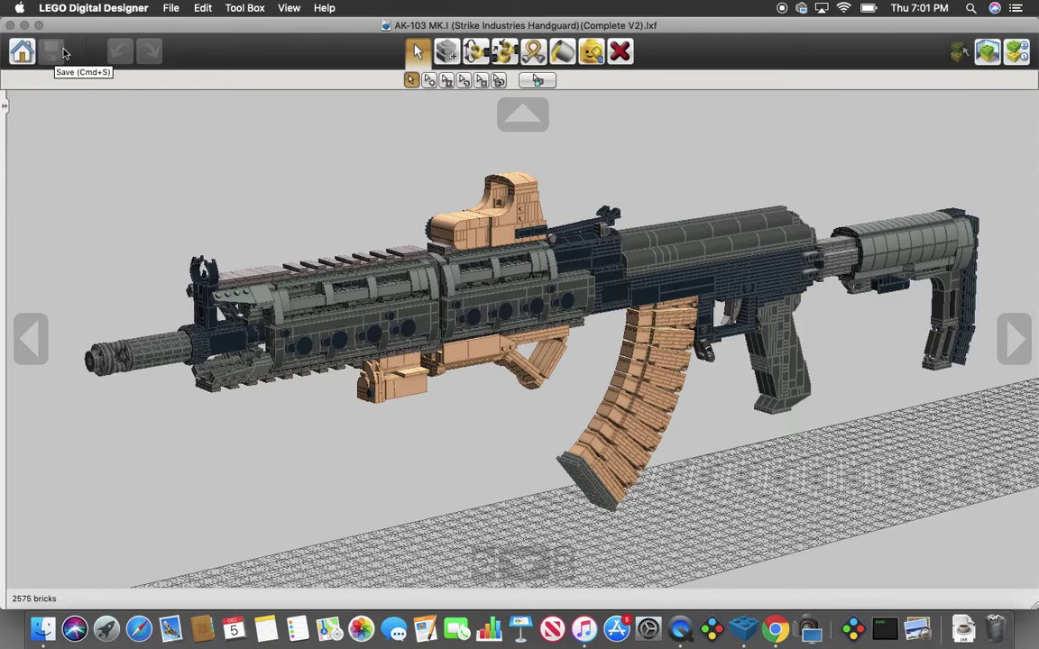
Step: Bring up the Save As dialog for the AK-103 Complete V2 model, and cancel it
{"action": "left_click", "coordinate": [172, 8]}
{"action": "left_click", "coordinate": [341, 132]}
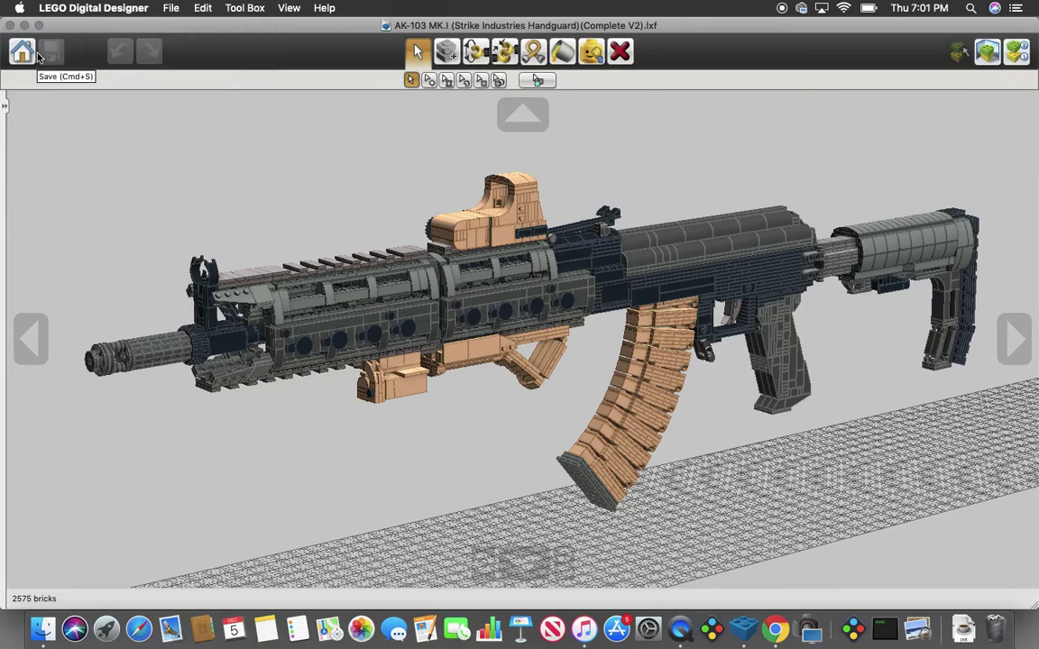
{"action": "left_click", "coordinate": [158, 7]}
{"action": "left_click", "coordinate": [199, 110]}
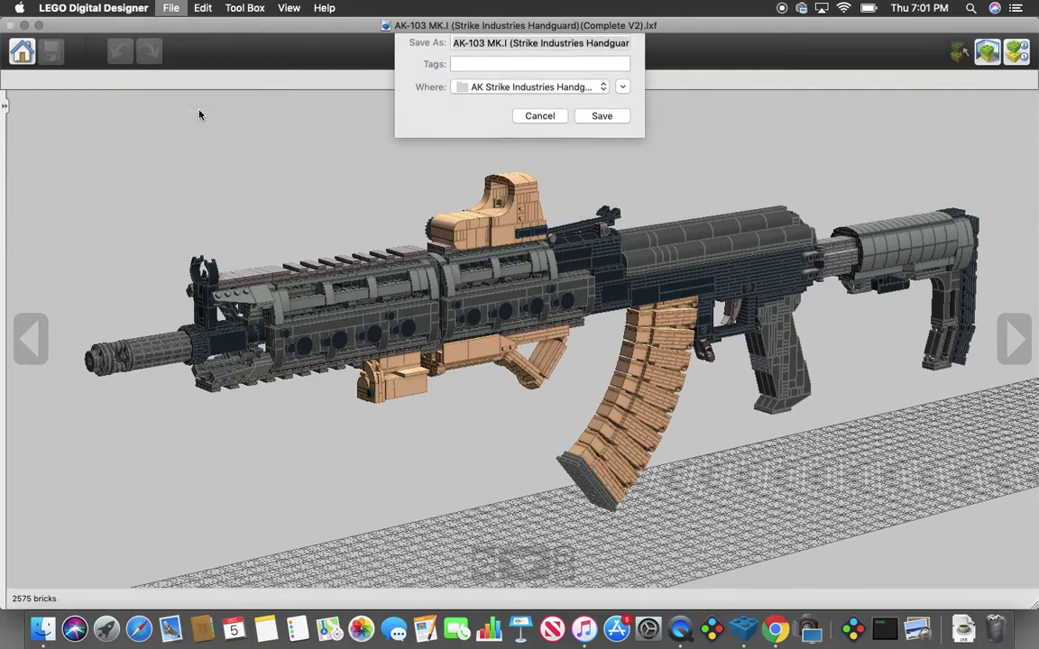
{"action": "left_click", "coordinate": [540, 127]}
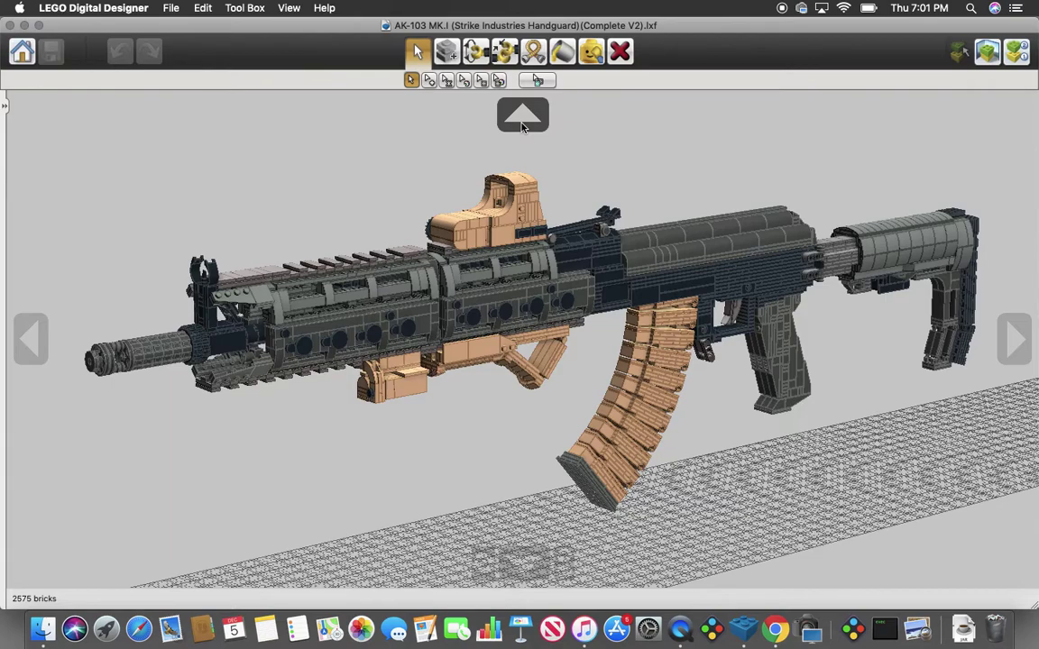
{"action": "scroll", "coordinate": [424, 158], "scroll_direction": "down", "scroll_amount": 1}
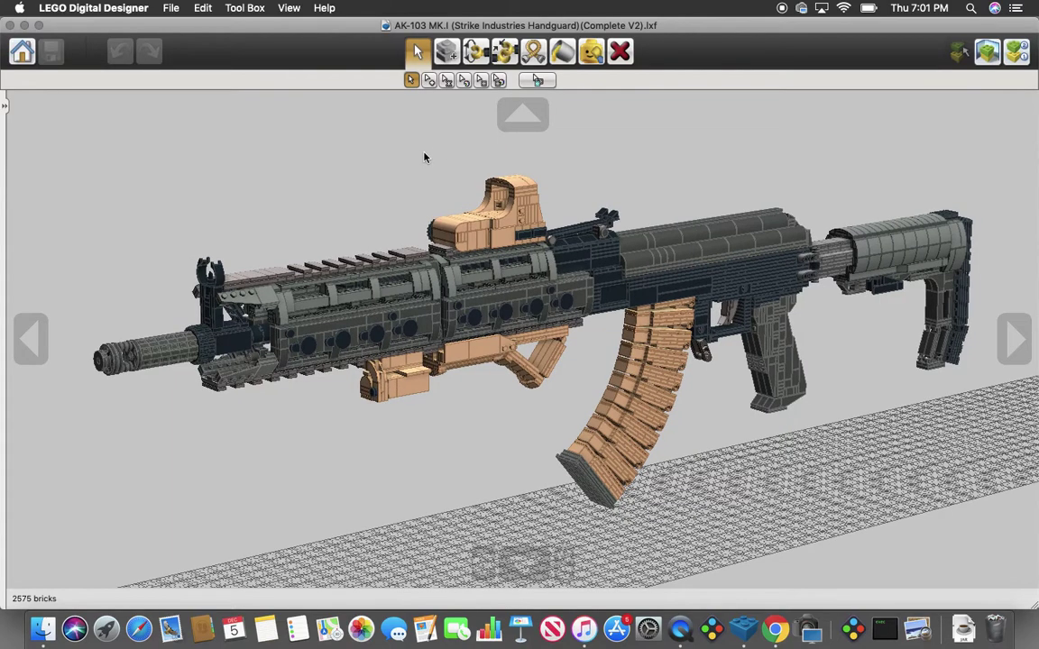